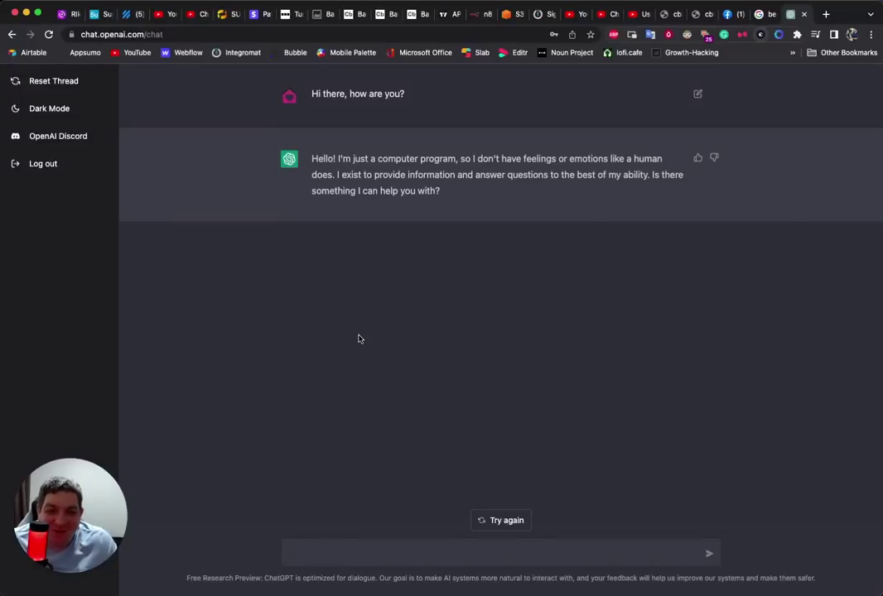
# Select the page's full web address in the address bar, then clear the selection
pyautogui.click(360, 337)
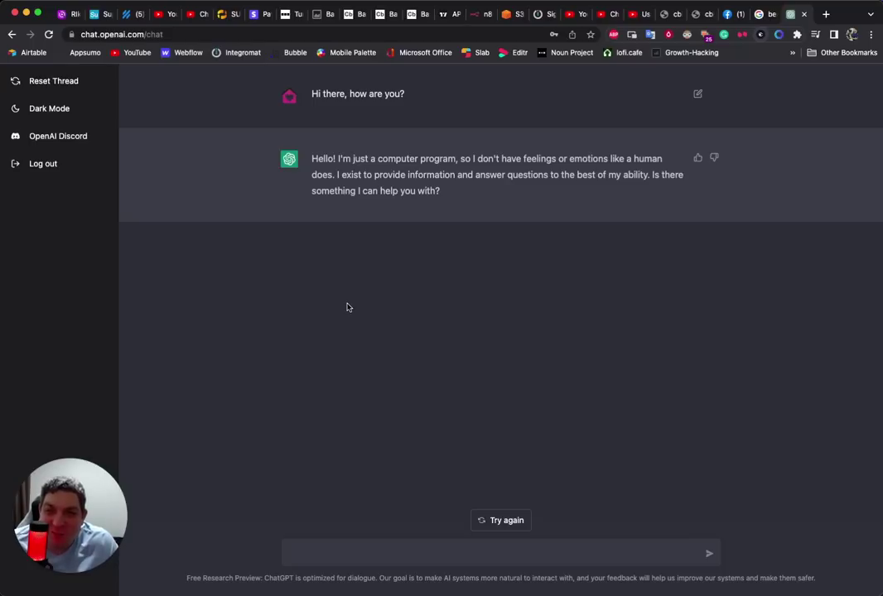
pyautogui.click(335, 341)
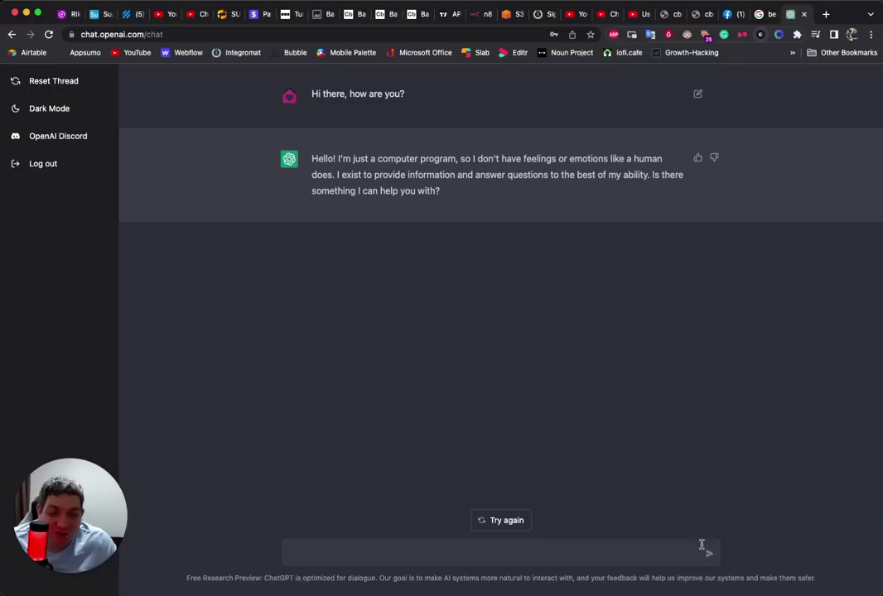
pyautogui.click(375, 362)
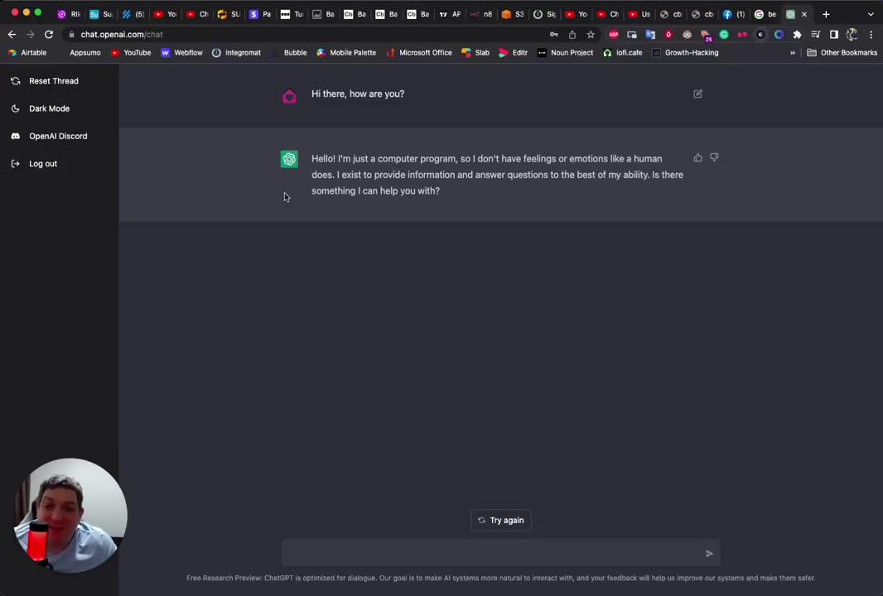
pyautogui.click(110, 36)
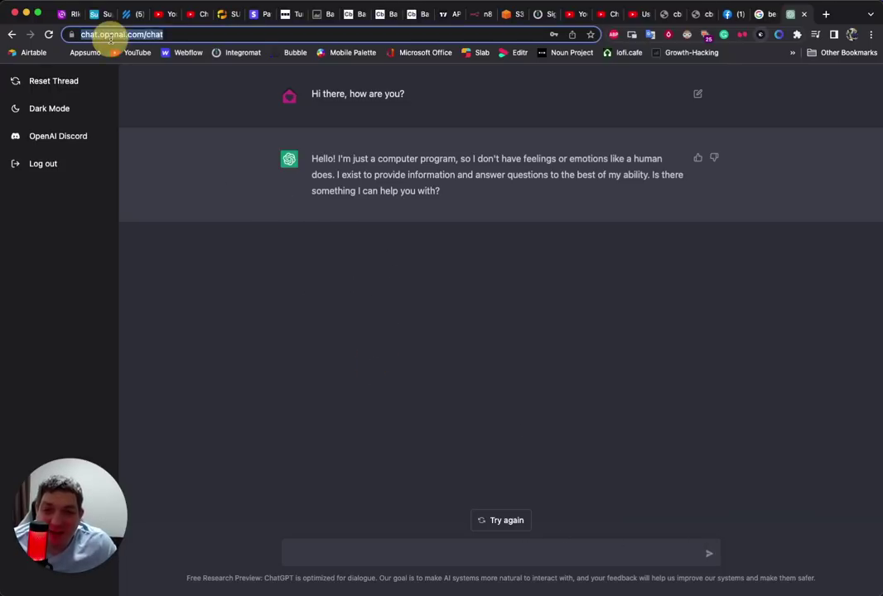
pyautogui.click(289, 316)
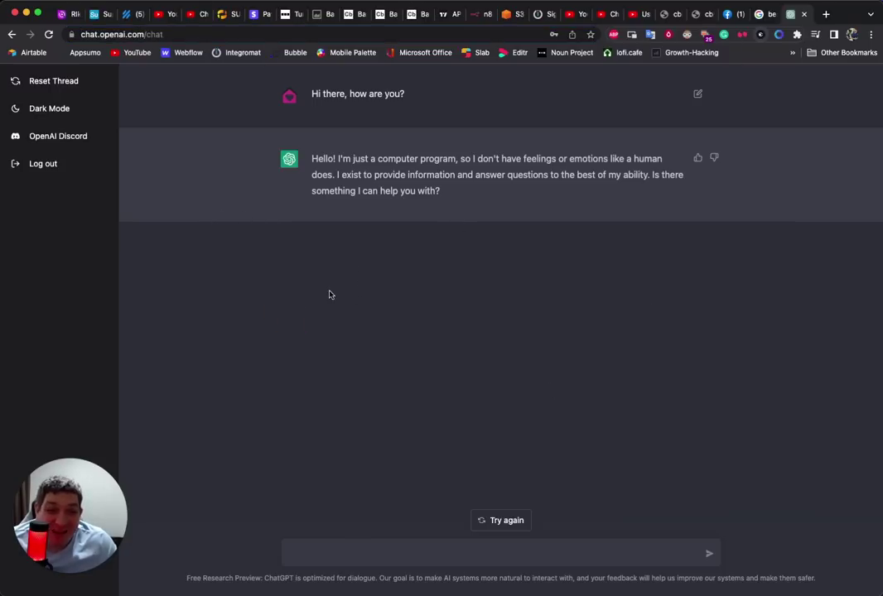
pyautogui.click(487, 403)
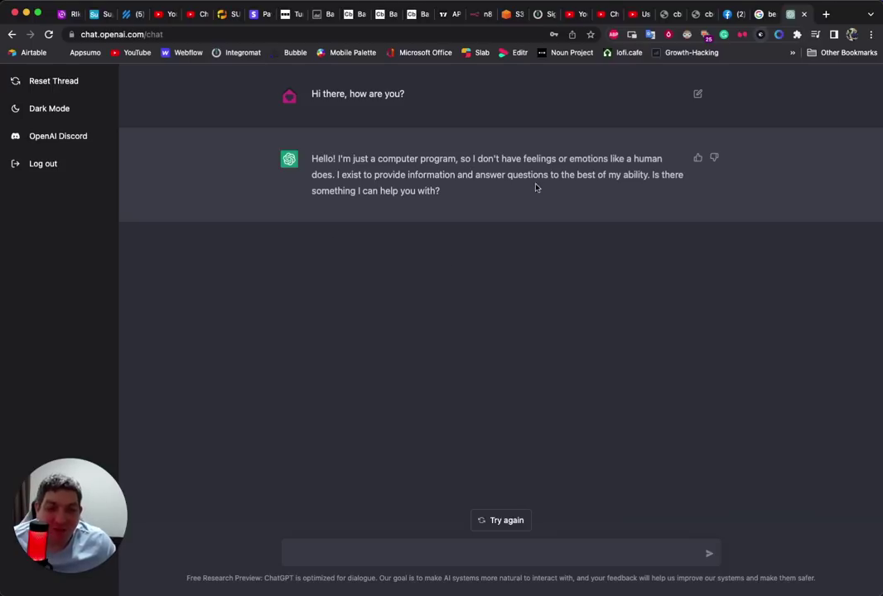
# Ask 'I'd like to learn about World War Two, how did it start?'
pyautogui.click(421, 548)
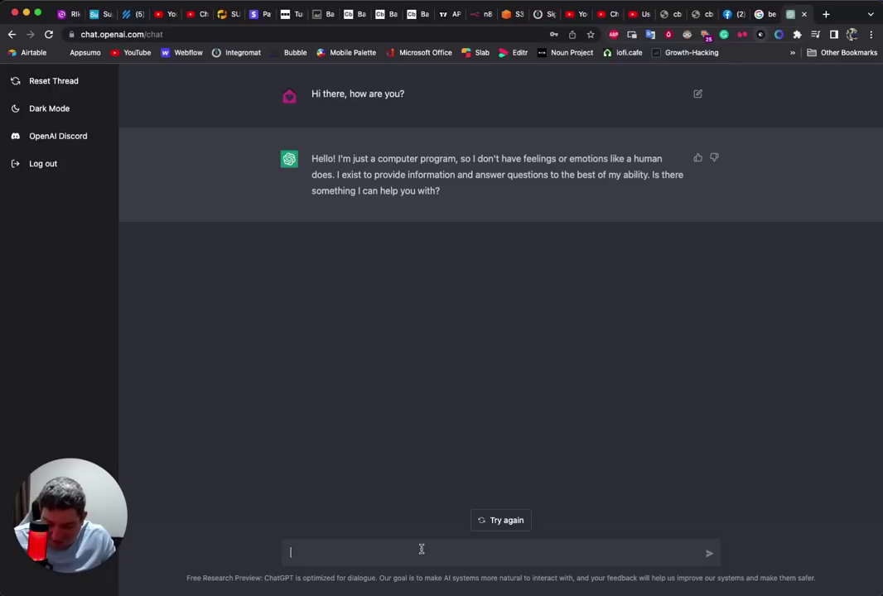
pyautogui.write("I'd like to le")
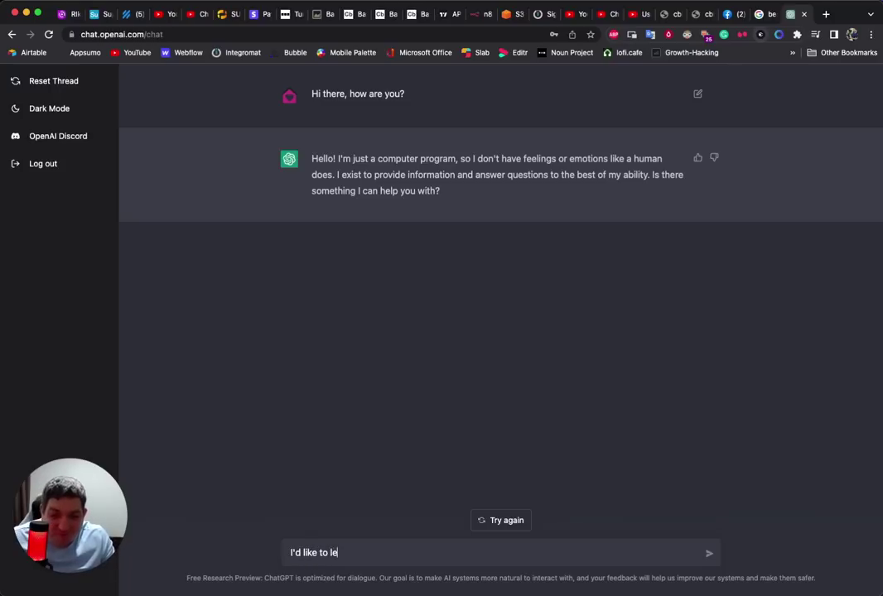
pyautogui.write('arn about ')
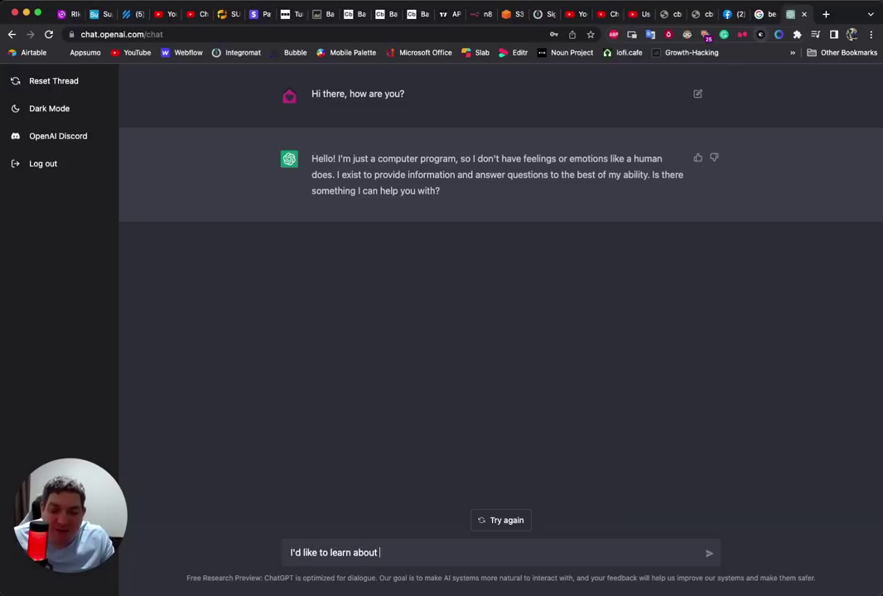
pyautogui.write('World War')
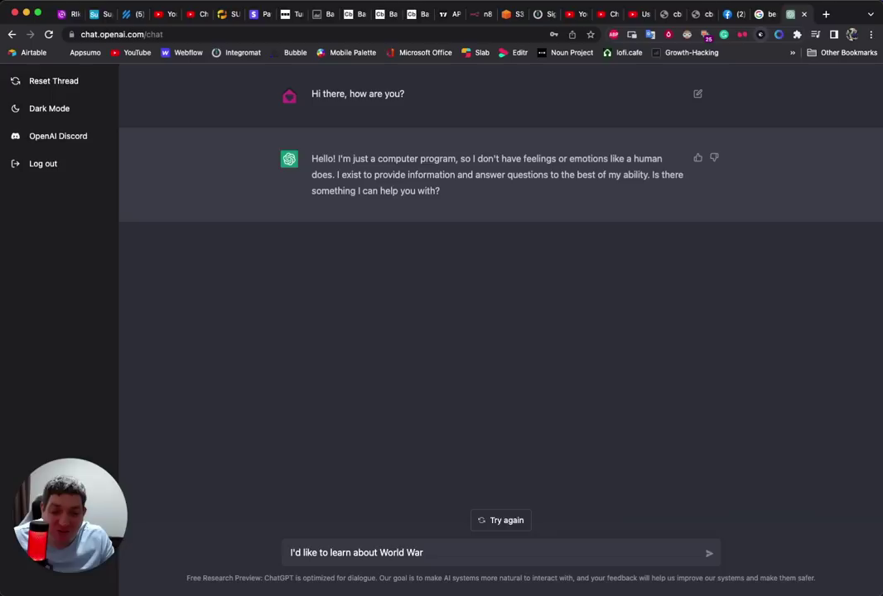
pyautogui.write(' tTwo, how did it start')
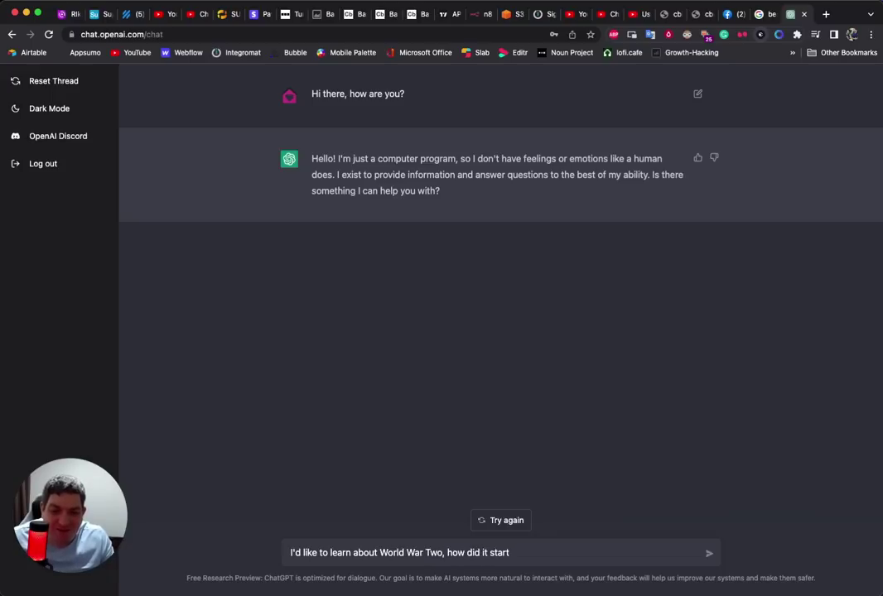
pyautogui.write('?')
pyautogui.press('Return')
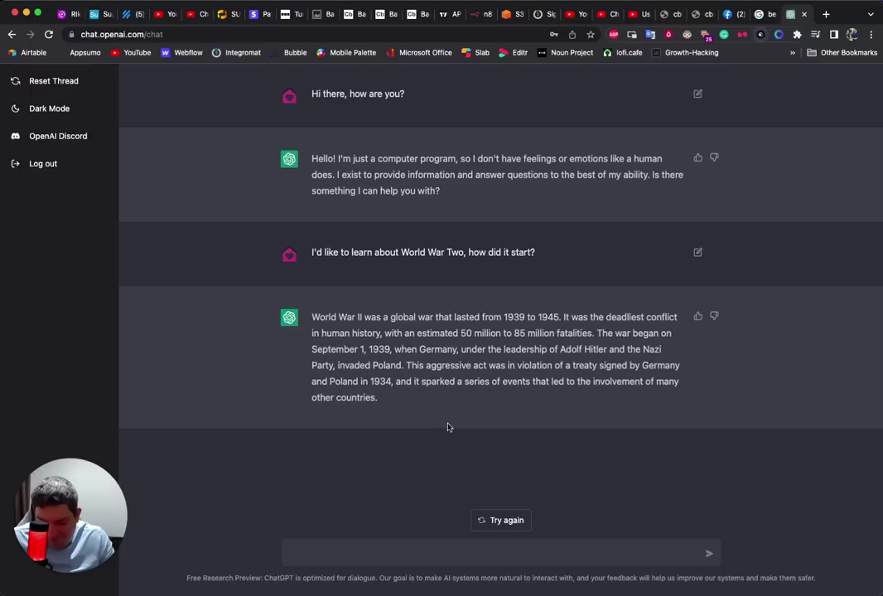
# Mention the Reichstag fire and ask who started it
pyautogui.write("Okay, that'")
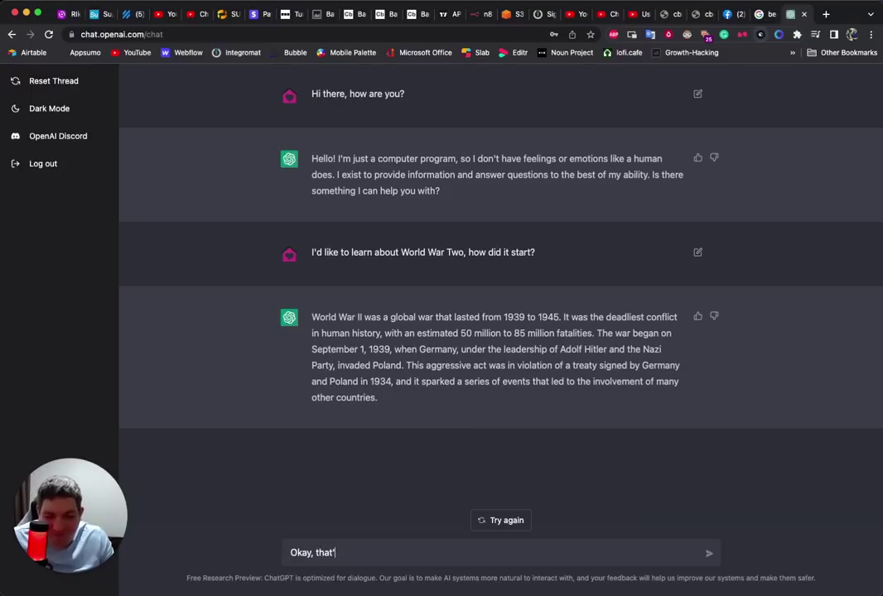
pyautogui.write('s interesting. ')
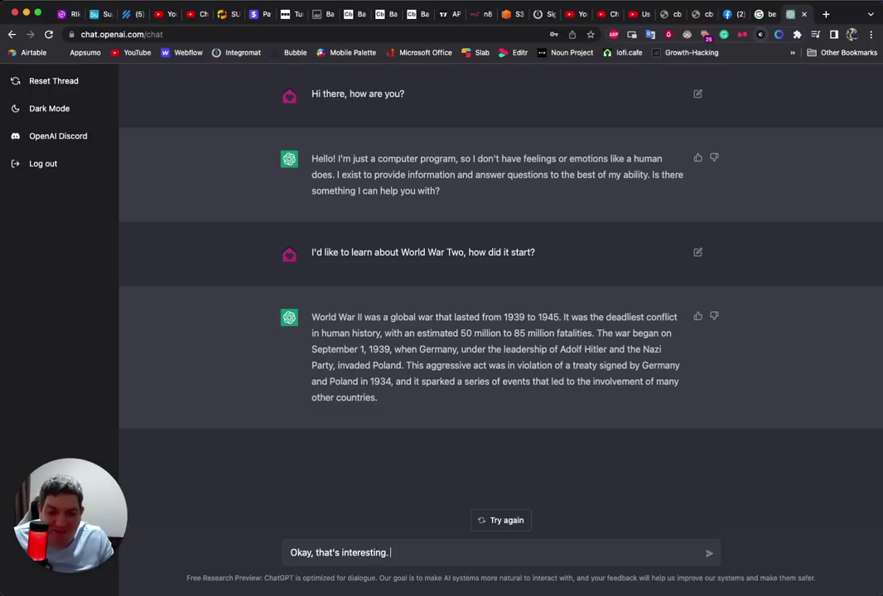
pyautogui.write('I heard there w')
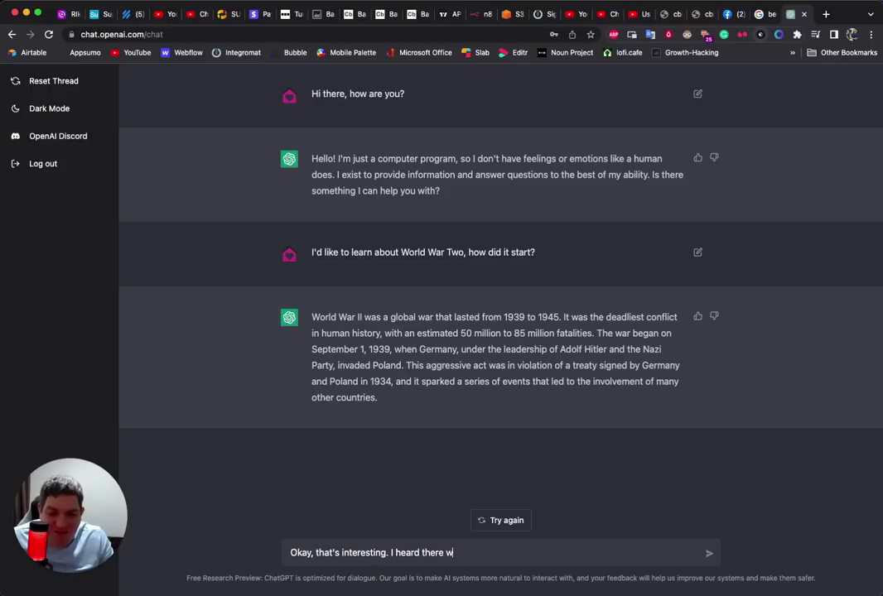
pyautogui.write('as a fire in the R')
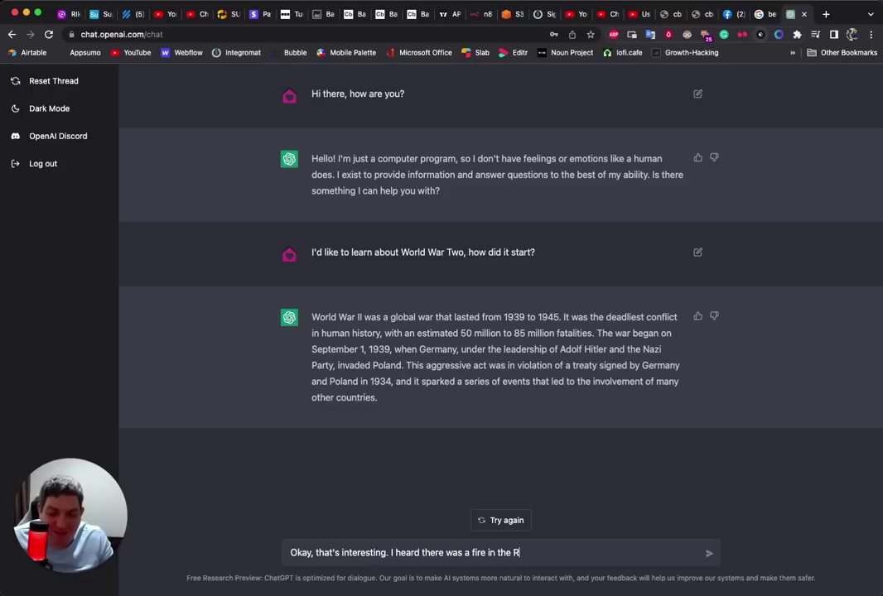
pyautogui.write('eichstag who')
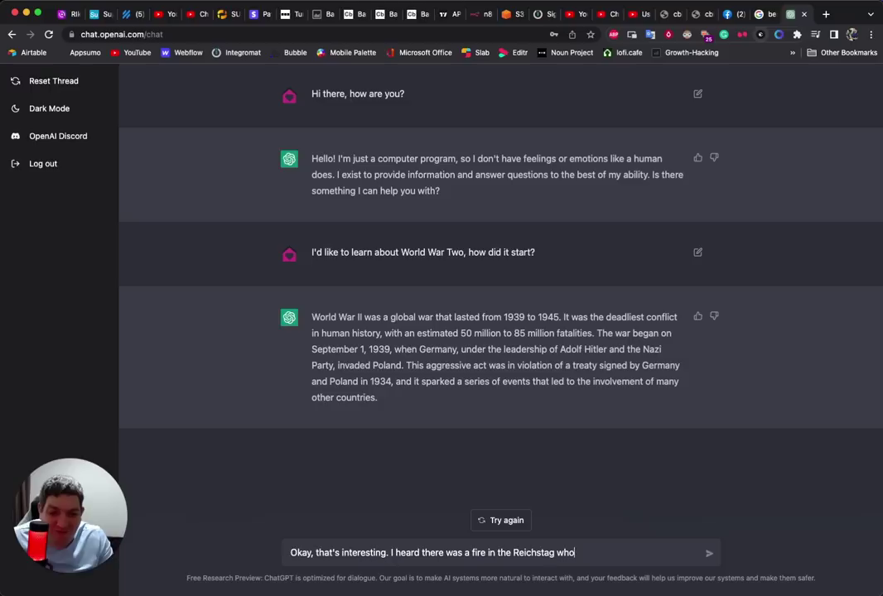
pyautogui.write(' st')
pyautogui.press('BackSpace')
pyautogui.press('BackSpace')
pyautogui.press('BackSpace')
pyautogui.press('BackSpace')
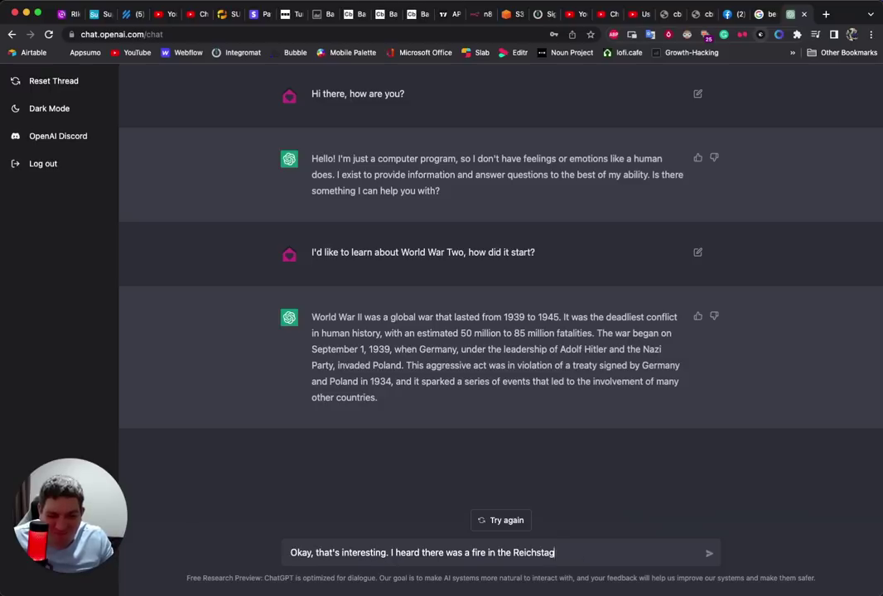
pyautogui.write('. Do you know wh')
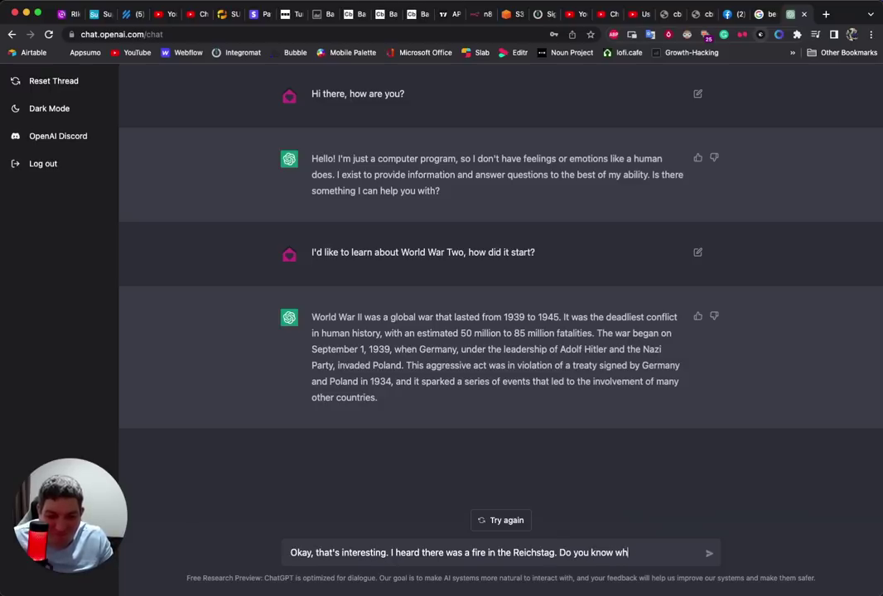
pyautogui.write('o started this?')
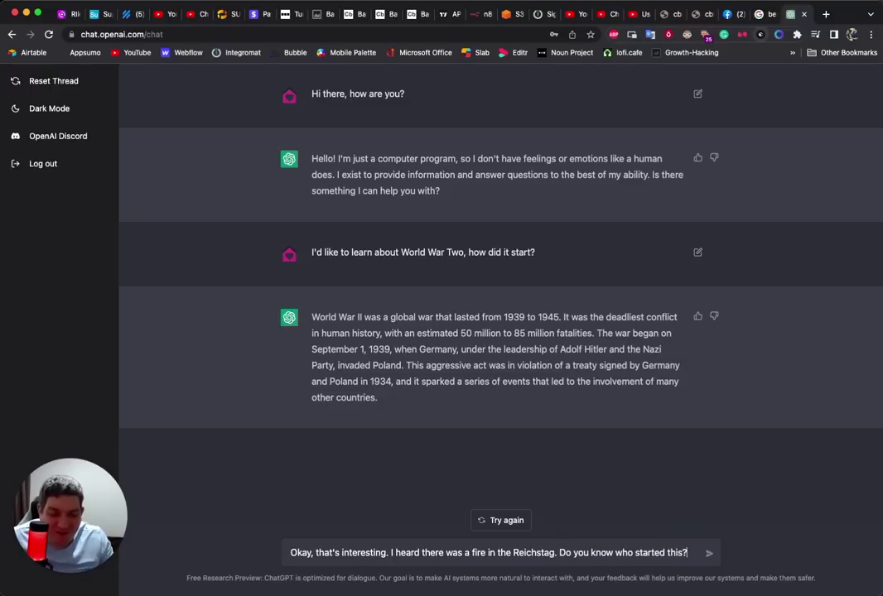
pyautogui.press('Return')
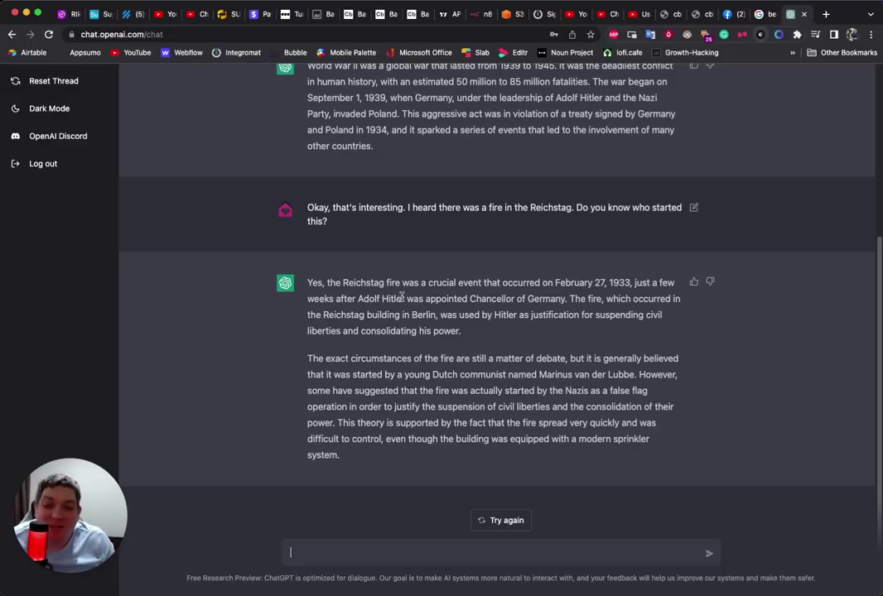
# Highlight the answer's sentence about who started the fire, then clear the highlight
pyautogui.click(374, 358)
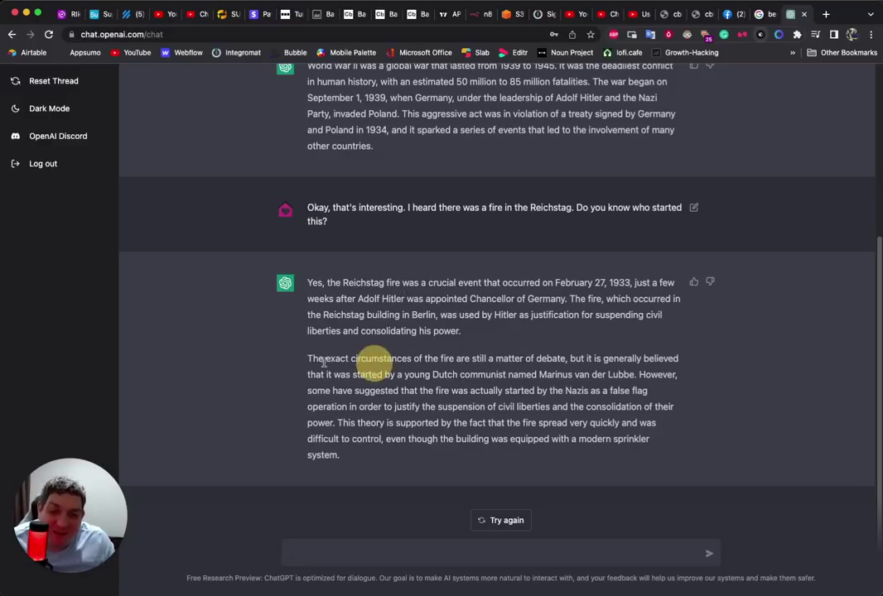
pyautogui.moveTo(317, 360); pyautogui.dragTo(589, 374)
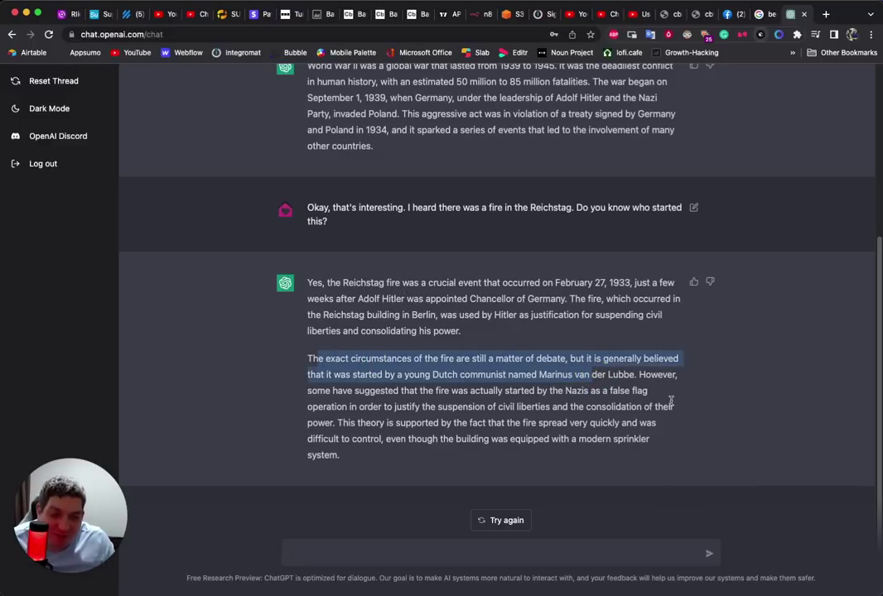
pyautogui.click(620, 422)
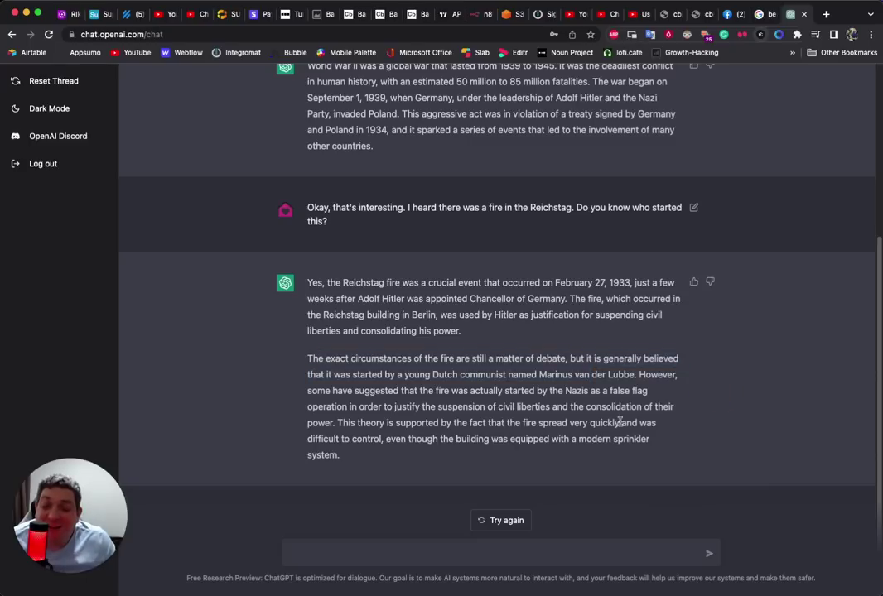
# Regenerate the Reichstag fire answer as version 2 and scroll through the conversation
pyautogui.click(505, 522)
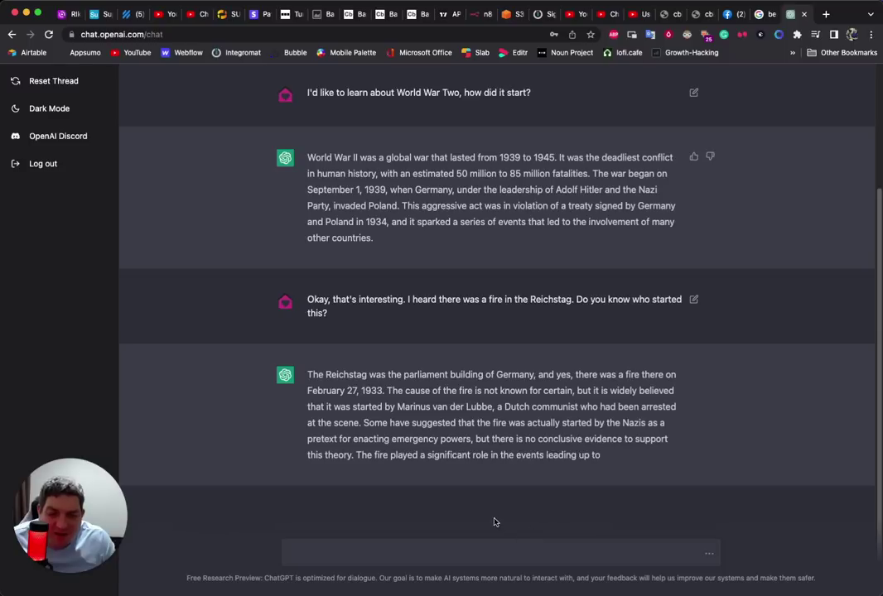
pyautogui.scroll(5, 485, 309)
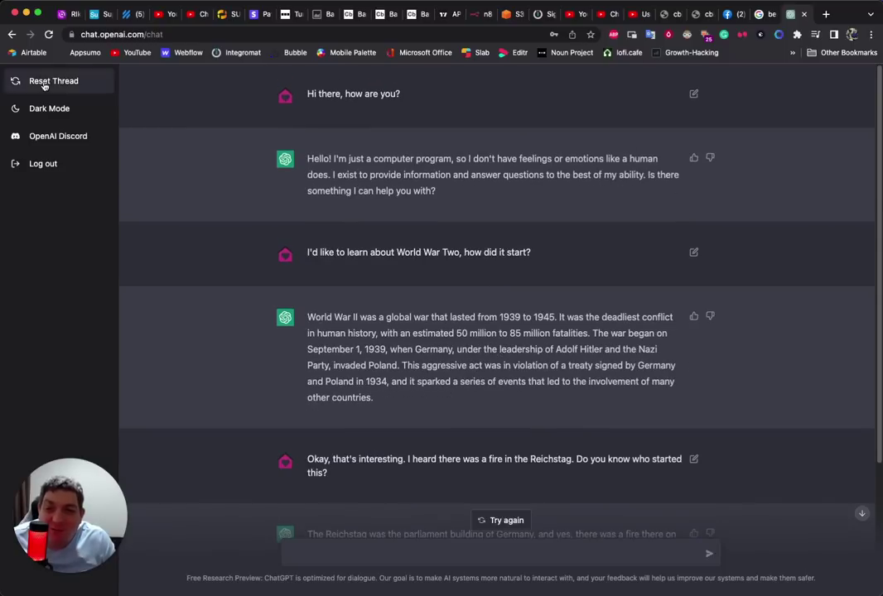
pyautogui.scroll(-5, 323, 286)
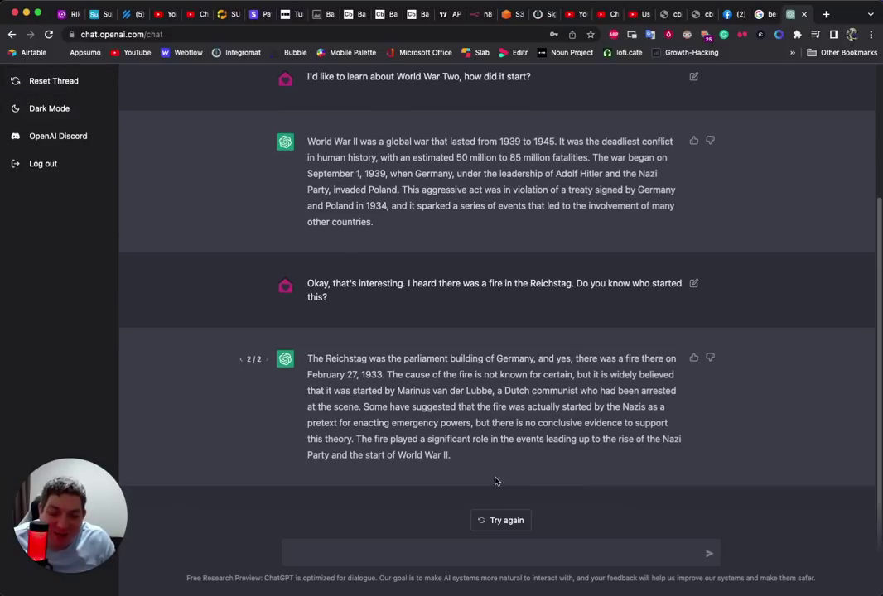
# Reset the thread and ask ChatGPT to game-master an elf adventure quest to find a ring
pyautogui.click(50, 80)
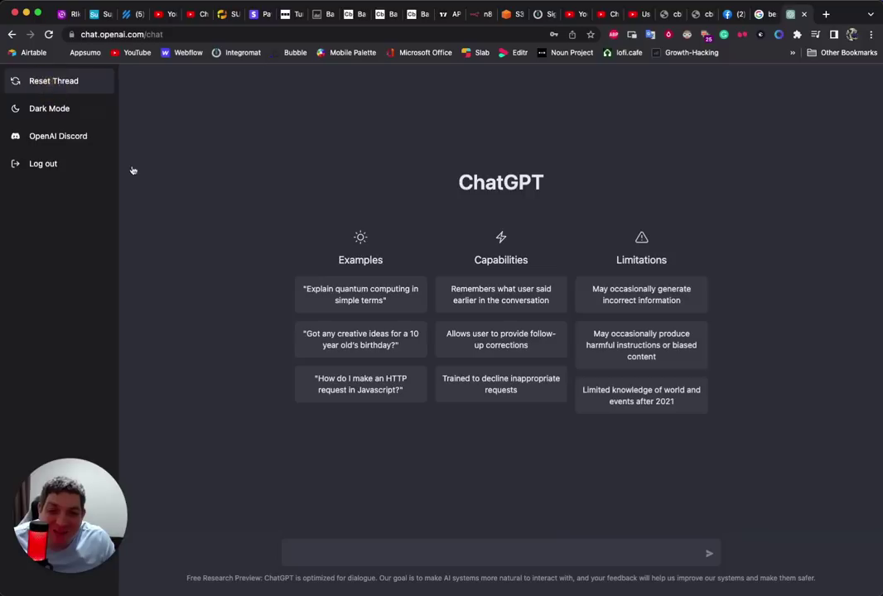
pyautogui.click(408, 551)
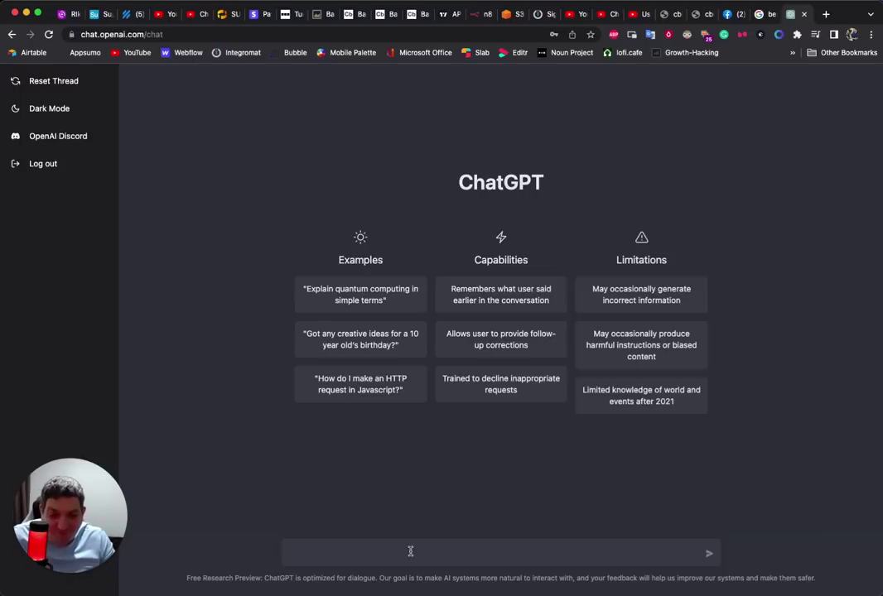
pyautogui.write("I'd like to r")
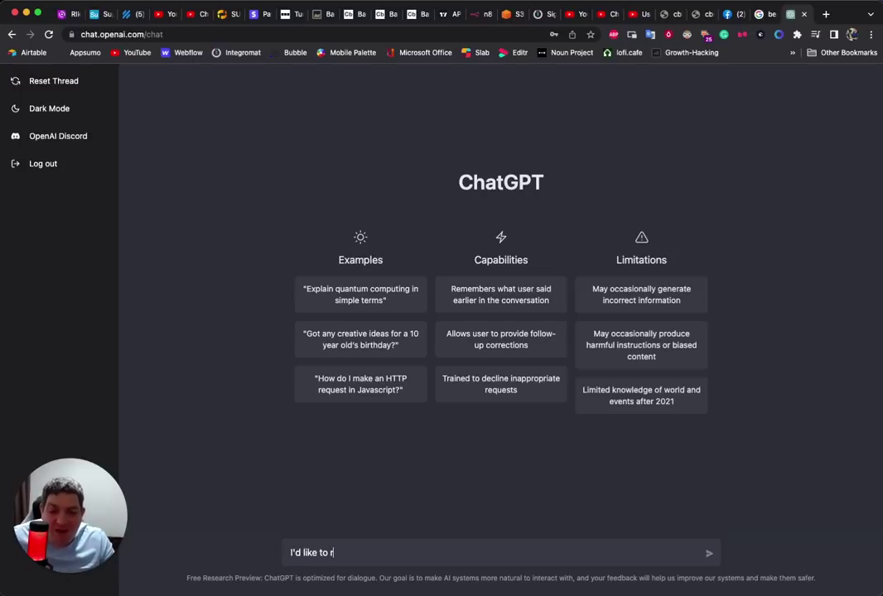
pyautogui.write('oleplay as an e')
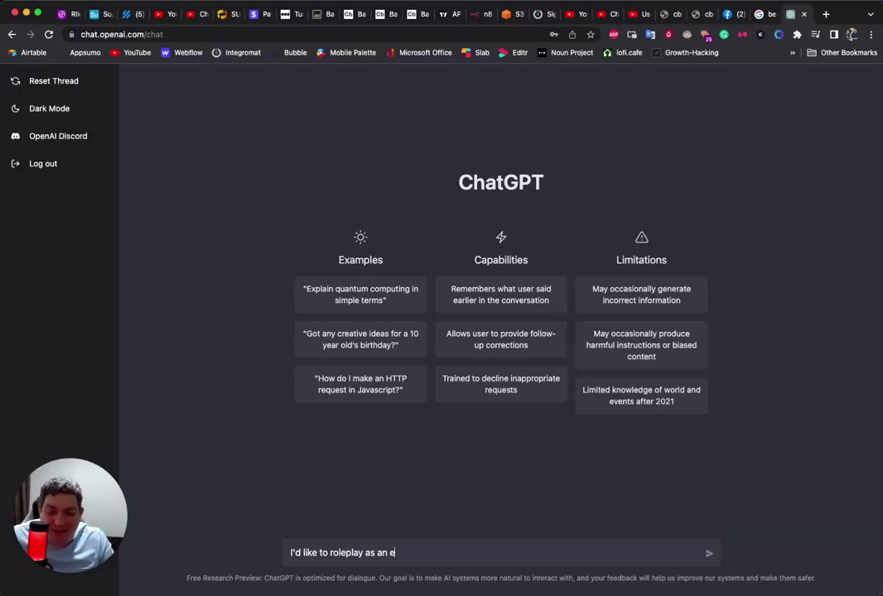
pyautogui.write('lf on an')
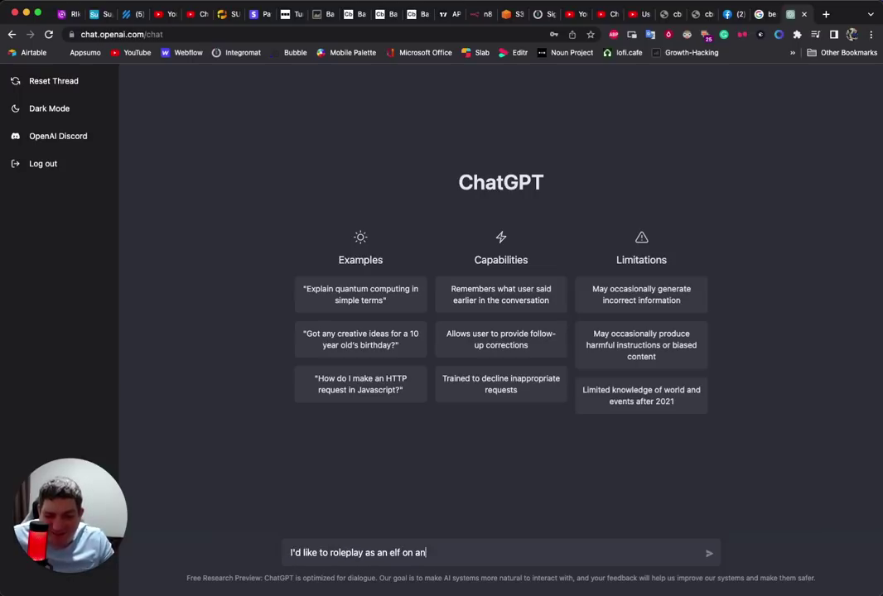
pyautogui.write(' advnetur')
pyautogui.press('BackSpace')
pyautogui.press('BackSpace')
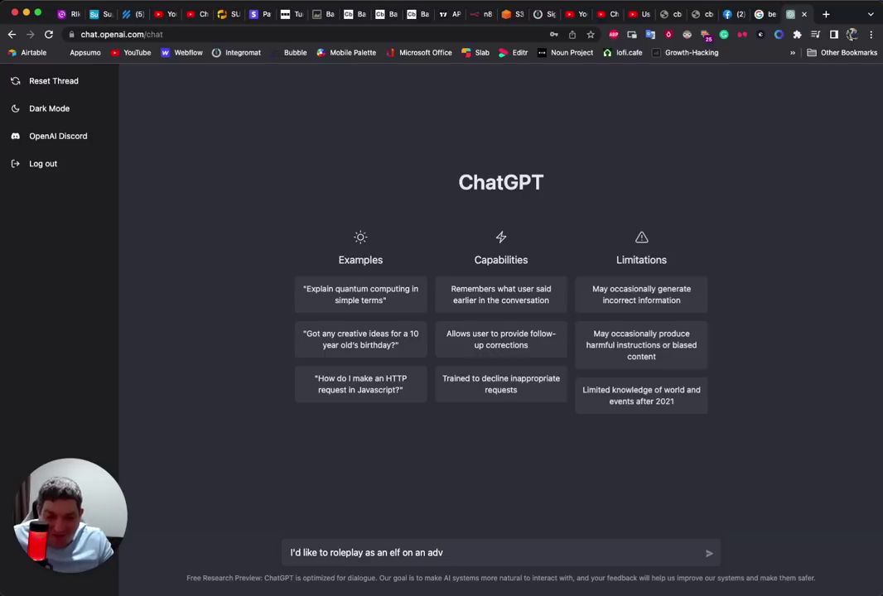
pyautogui.write('enture quest to f')
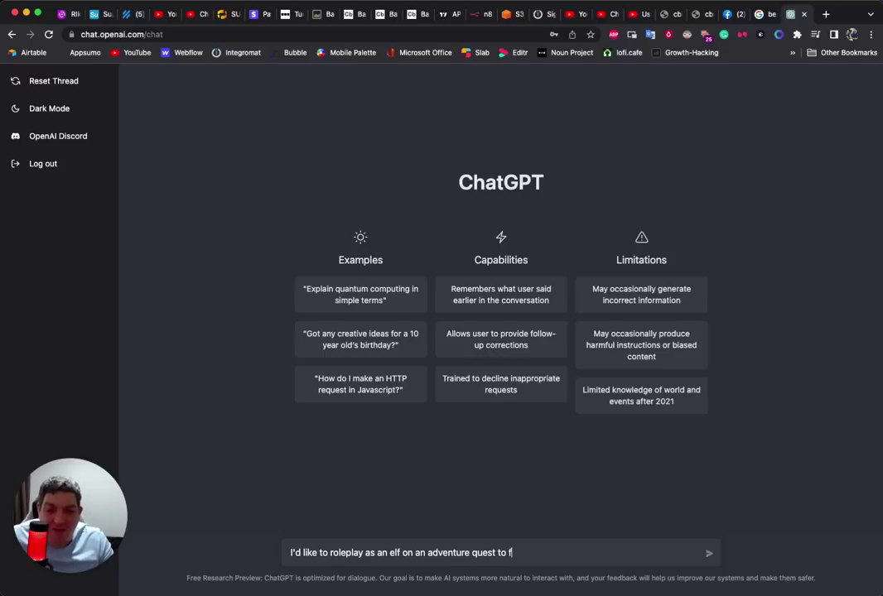
pyautogui.write('ind a ring')
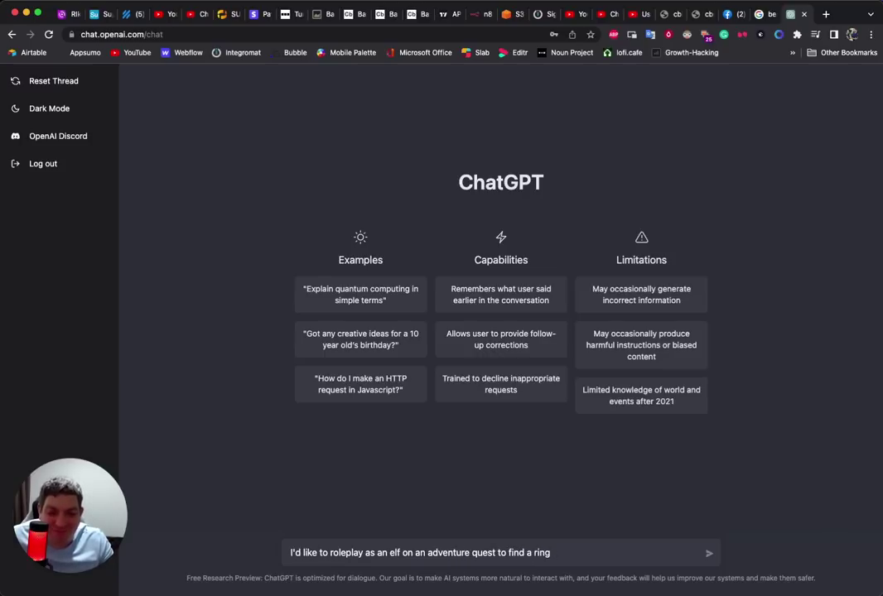
pyautogui.write('? Can you be ')
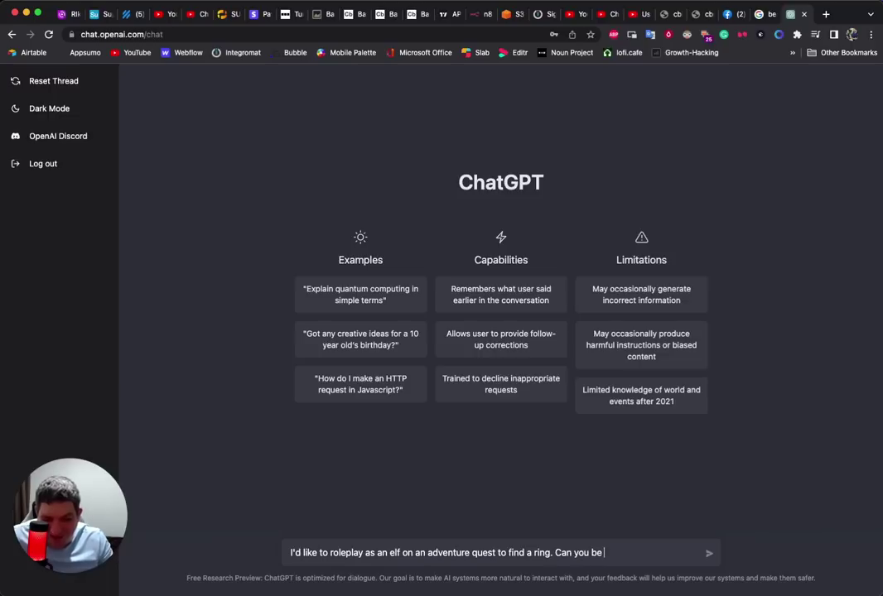
pyautogui.write('my game')
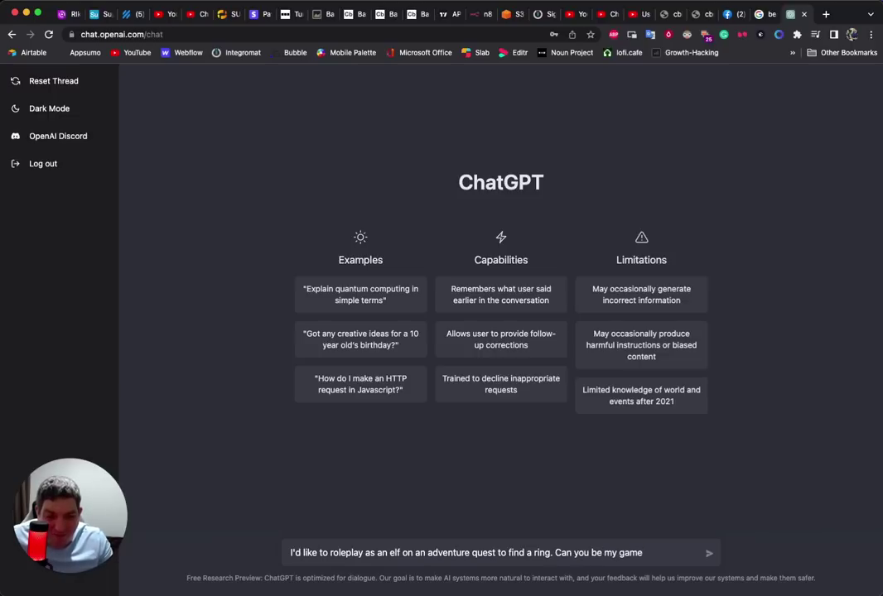
pyautogui.write("'s master?")
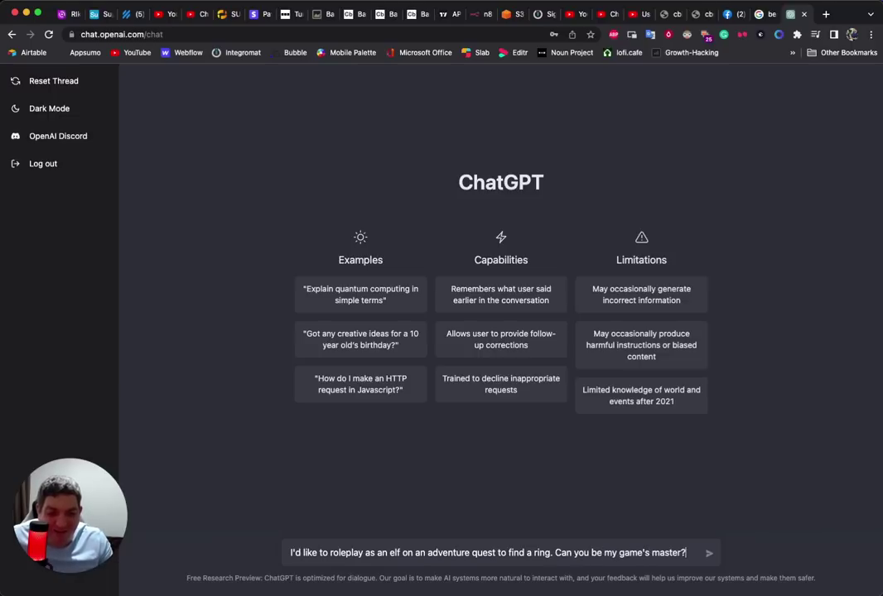
pyautogui.press('Return')
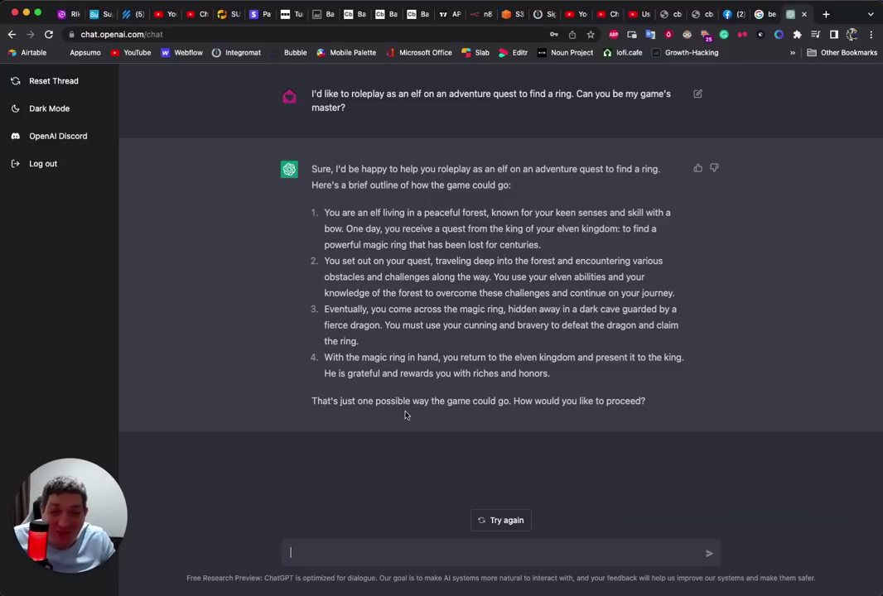
# Introduce the elf Schmalzork, heading into the forest to find the blessed water
pyautogui.write('M')
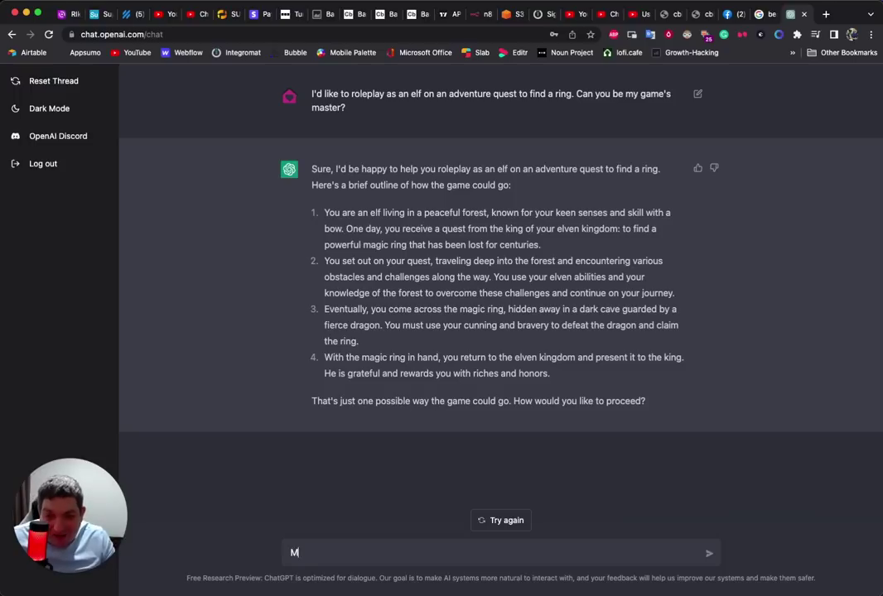
pyautogui.write('y name is Sc')
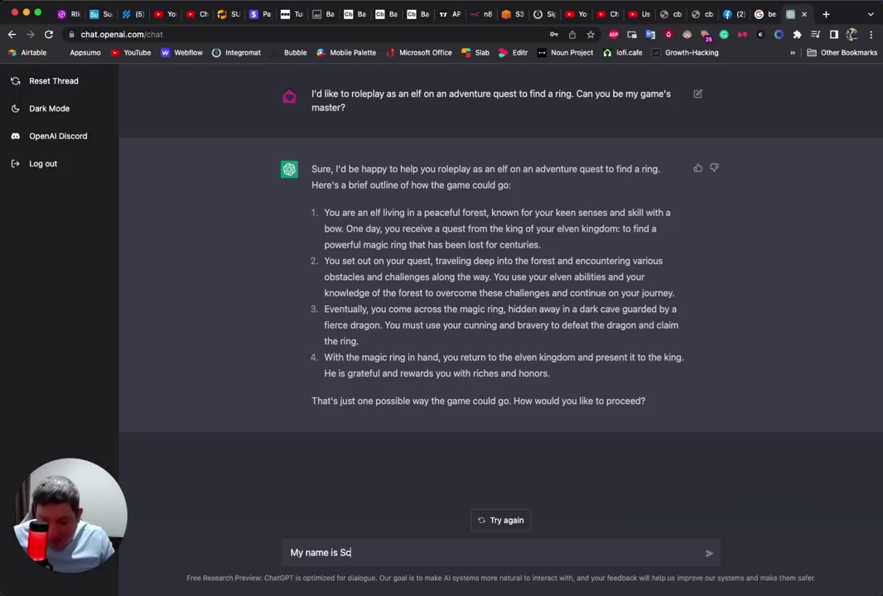
pyautogui.write('hmalzork and')
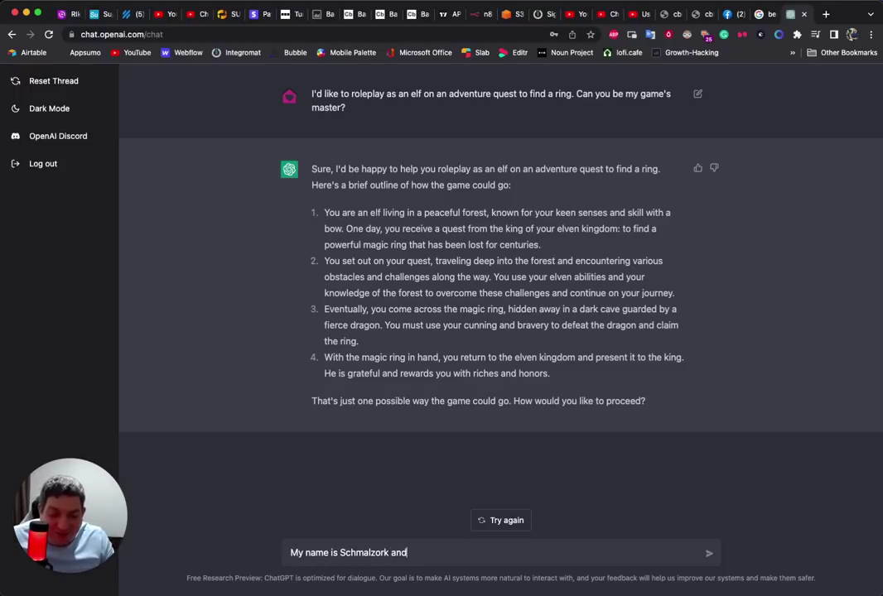
pyautogui.write(' I am lookin')
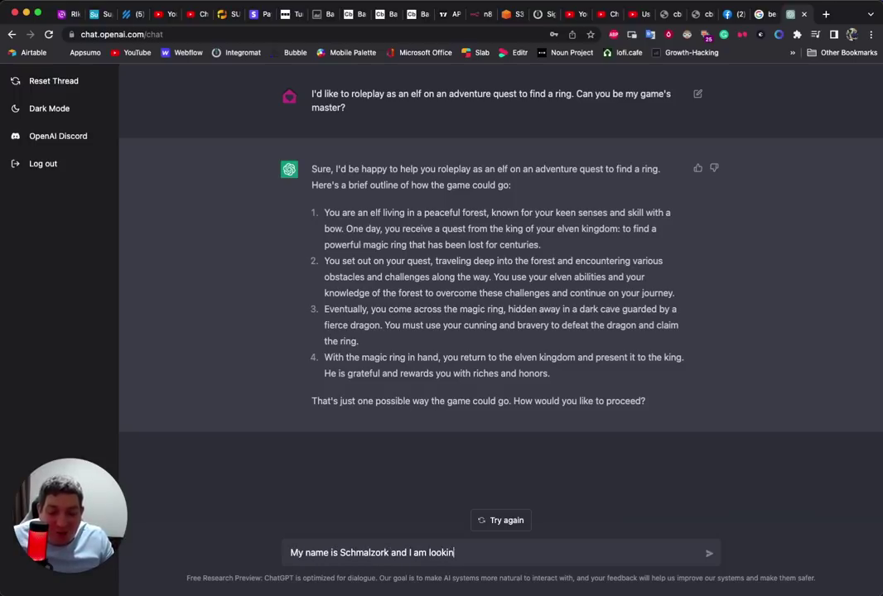
pyautogui.write('g to go ')
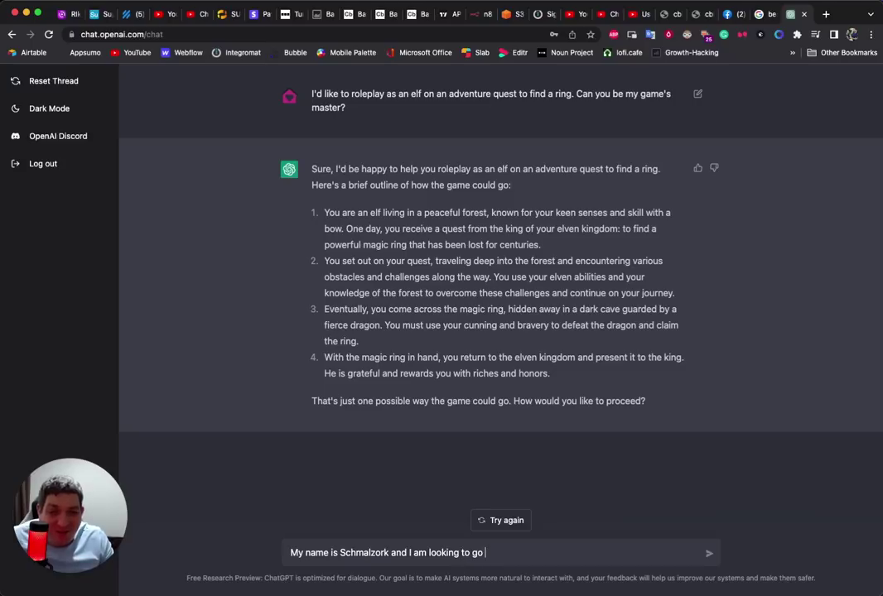
pyautogui.write('into the fores')
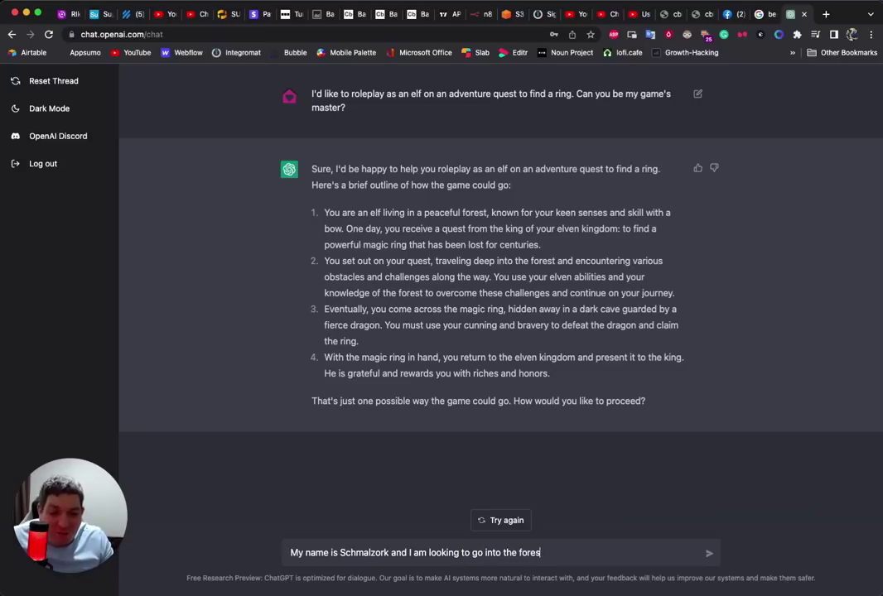
pyautogui.write('t to find the ')
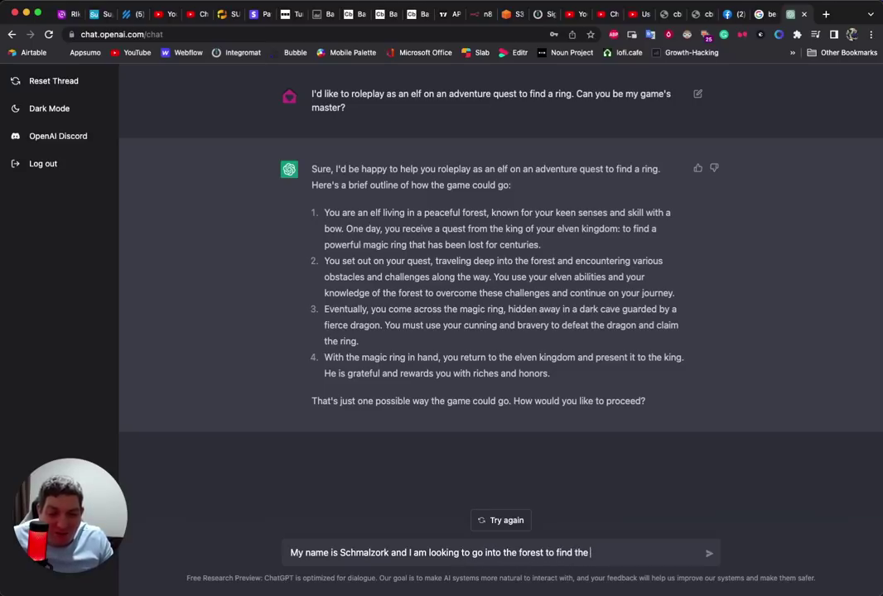
pyautogui.write('blessed water.')
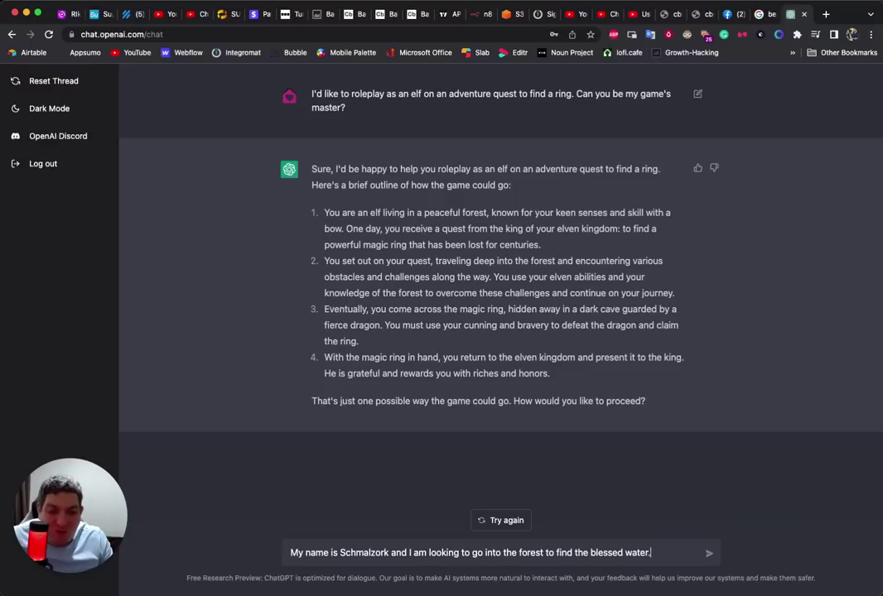
pyautogui.press('Return')
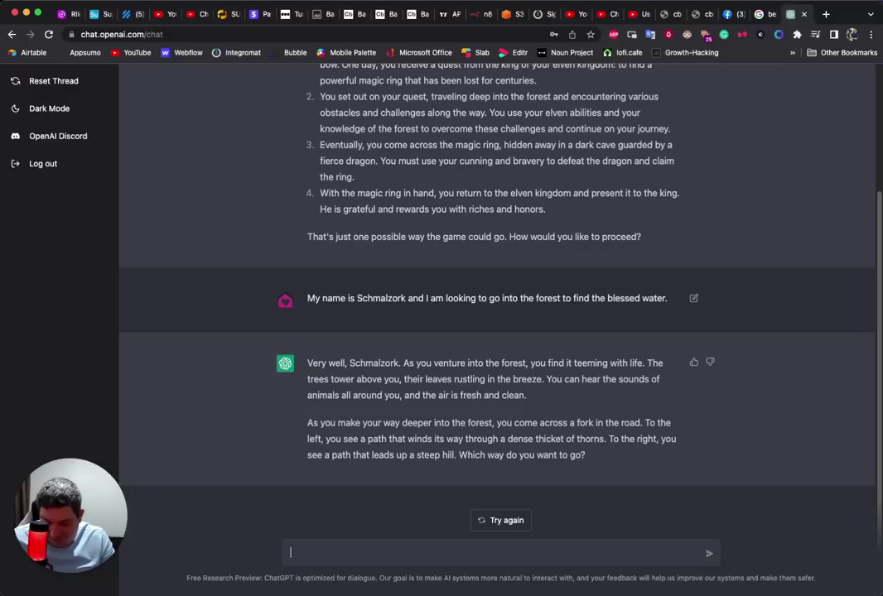
# Choose to climb the hill, noting the elf is fat and not very fit
pyautogui.write('I will go')
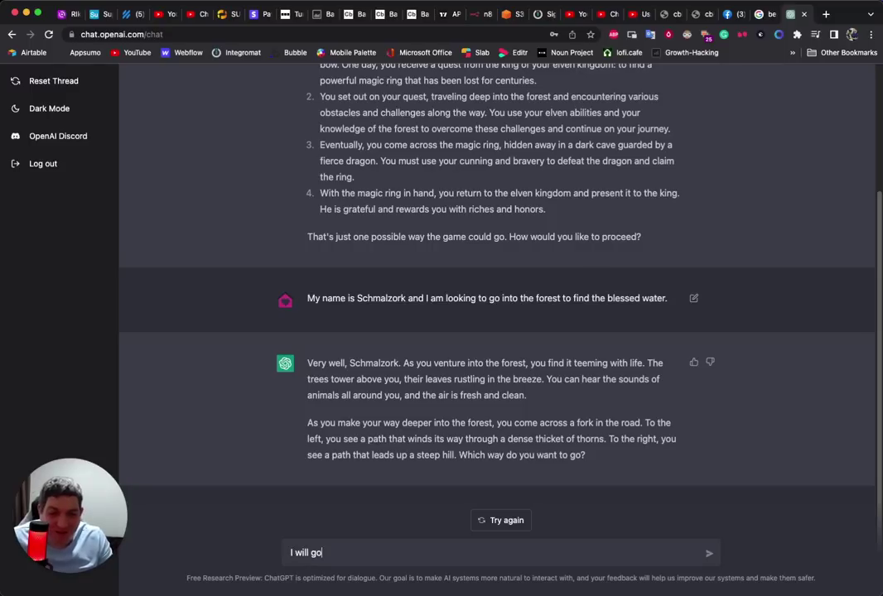
pyautogui.write(' up the hill but ')
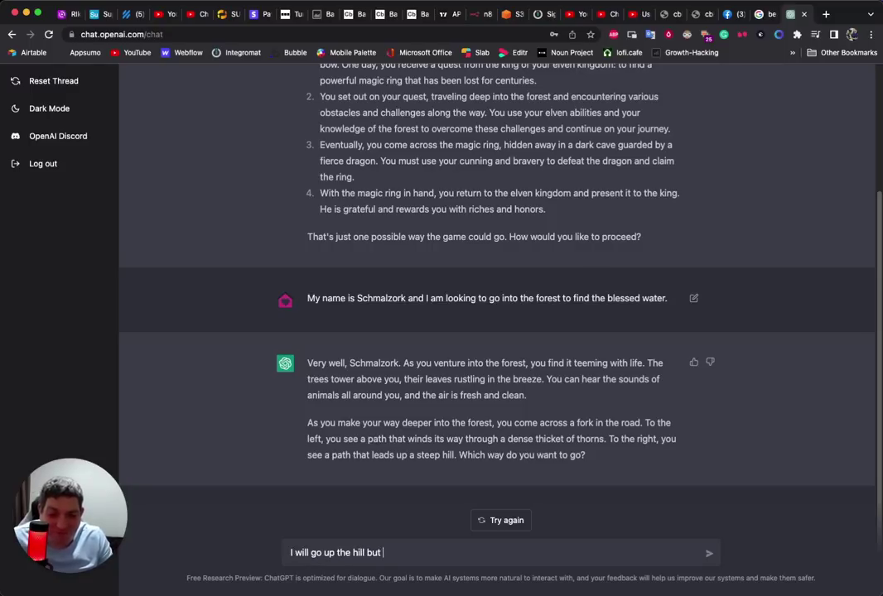
pyautogui.write('I am not ')
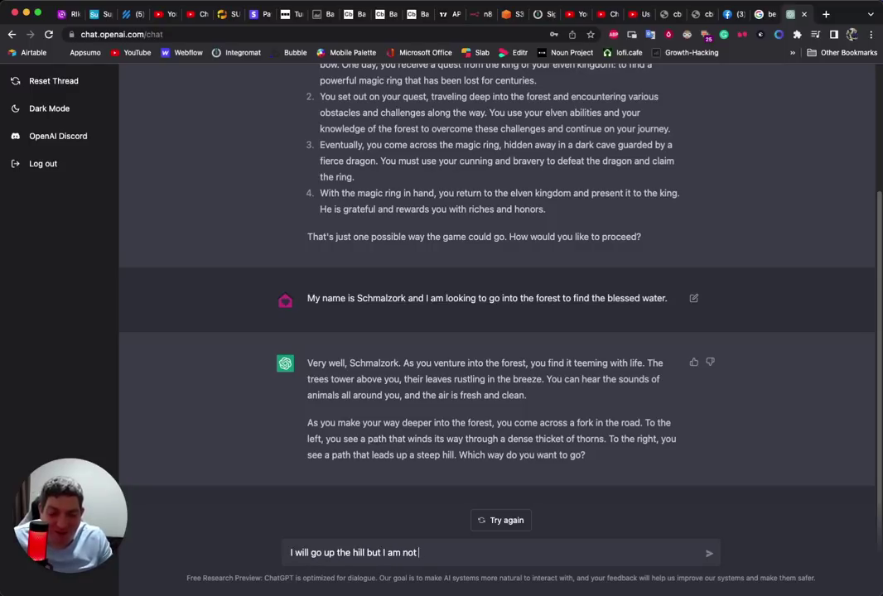
pyautogui.write('very fit, I hope ')
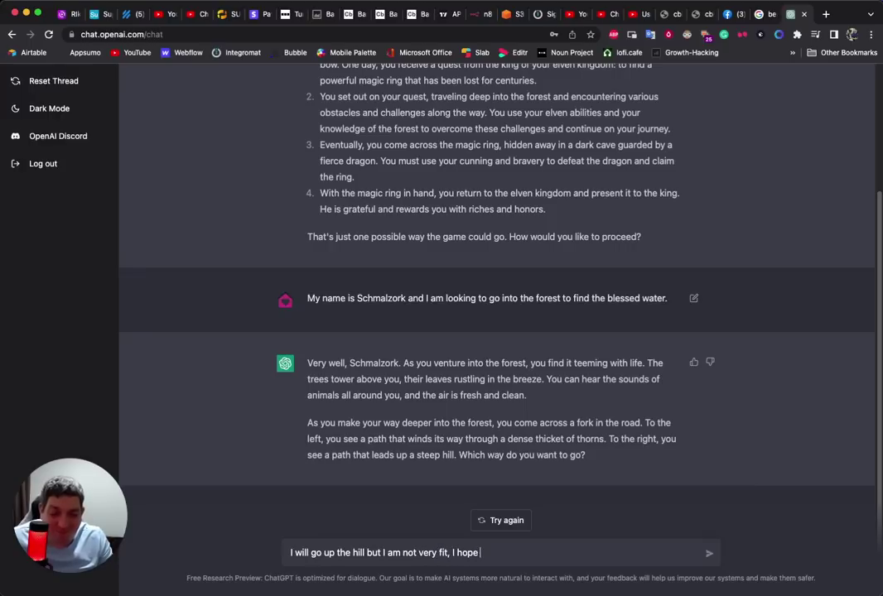
pyautogui.write("it isn't too steep")
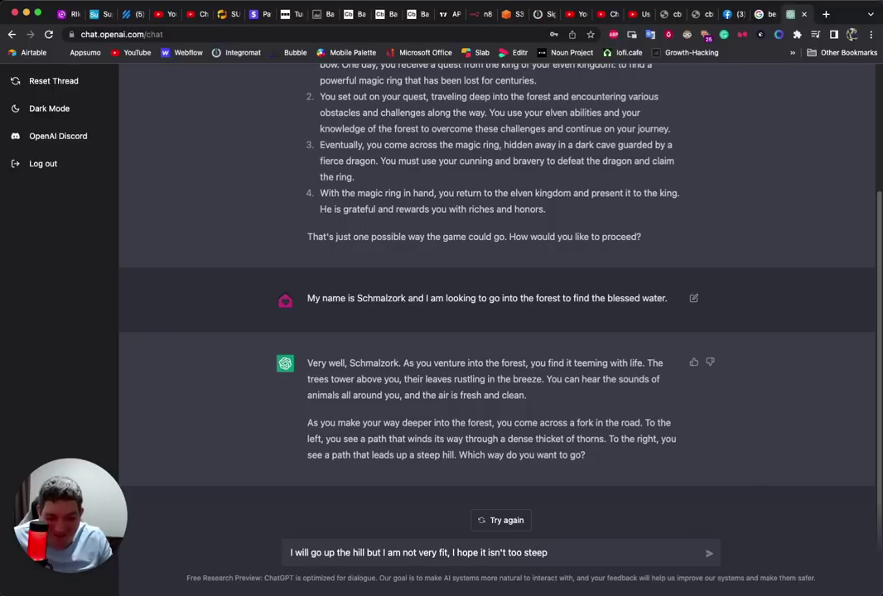
pyautogui.write('!. I am a')
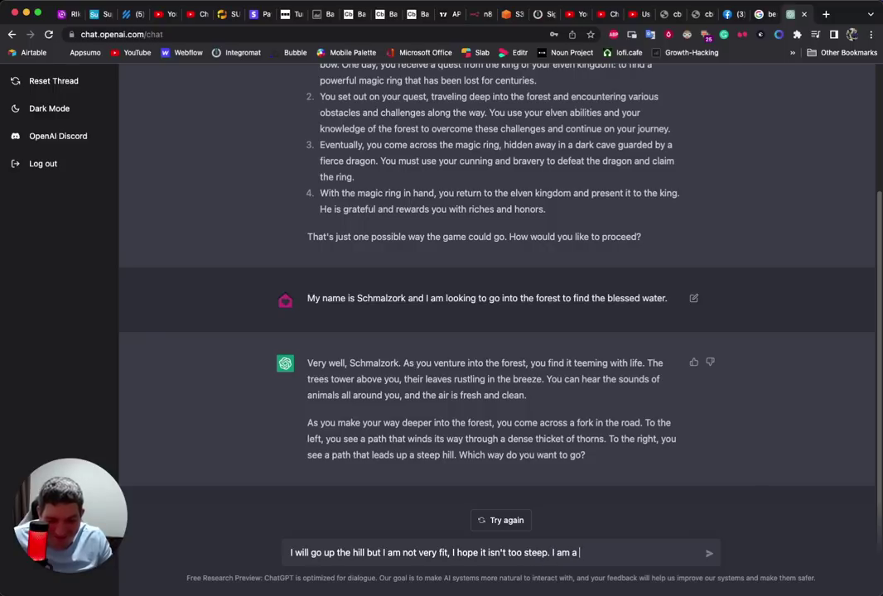
pyautogui.write(' fat elf!')
pyautogui.press('Return')
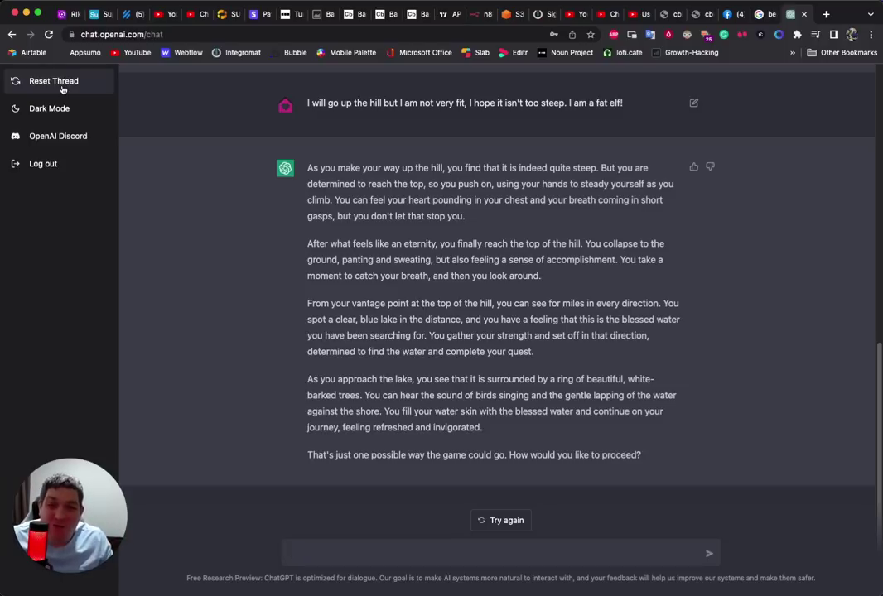
# In a fresh thread, request tough, specific questions for a stock trading firm interview
pyautogui.click(58, 83)
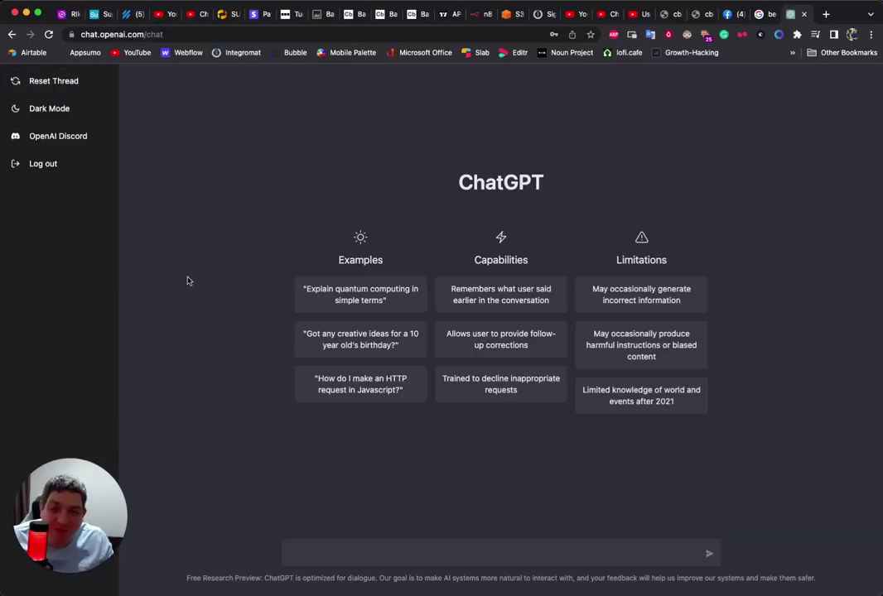
pyautogui.click(378, 556)
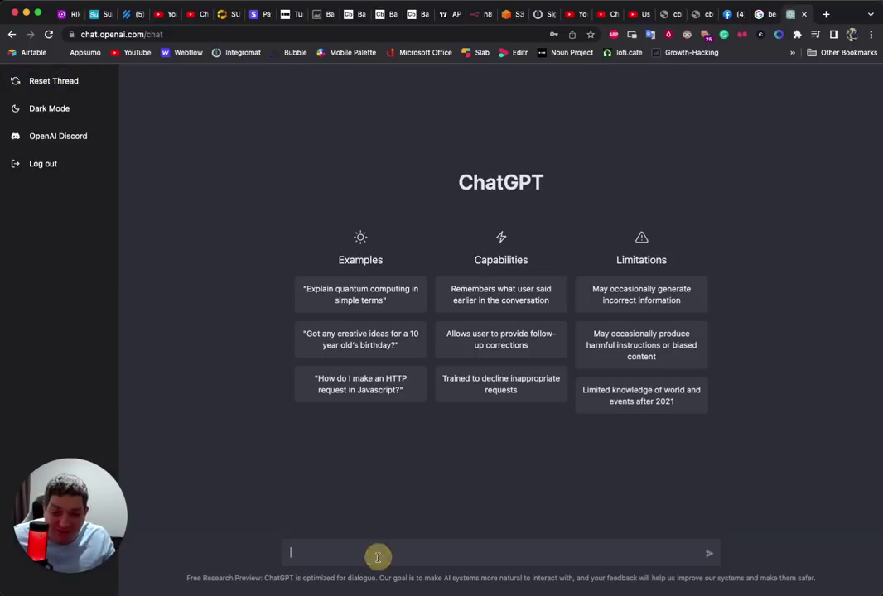
pyautogui.write('I am prep')
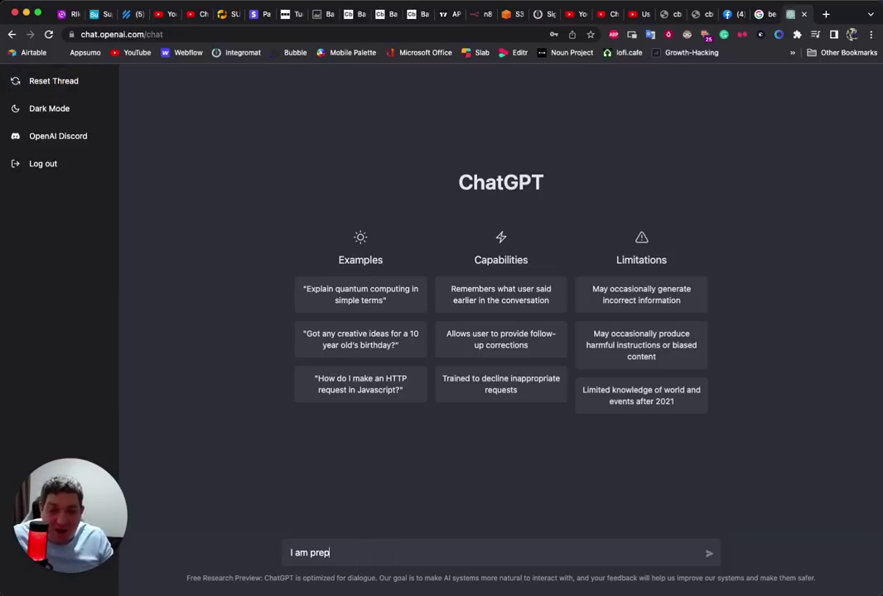
pyautogui.write('aring for an inter')
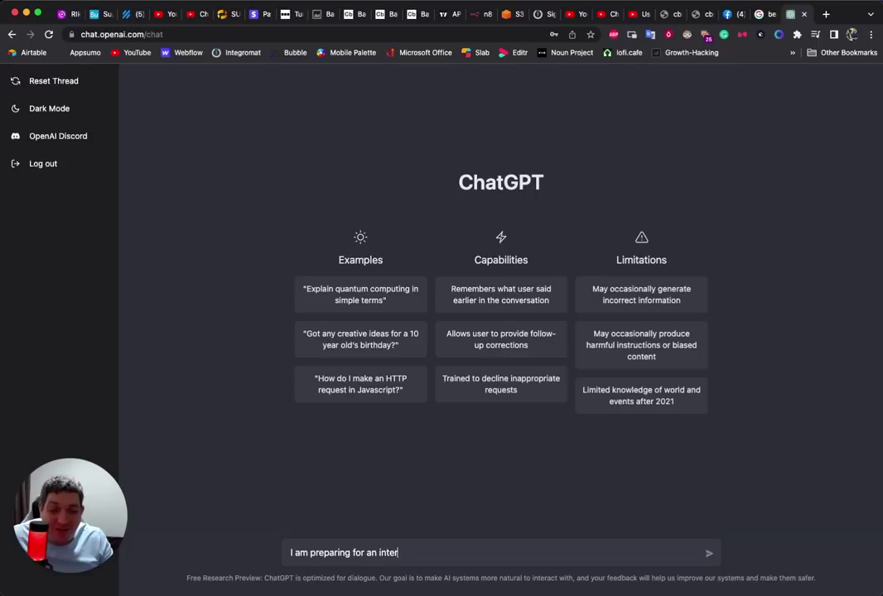
pyautogui.write('view for a job ')
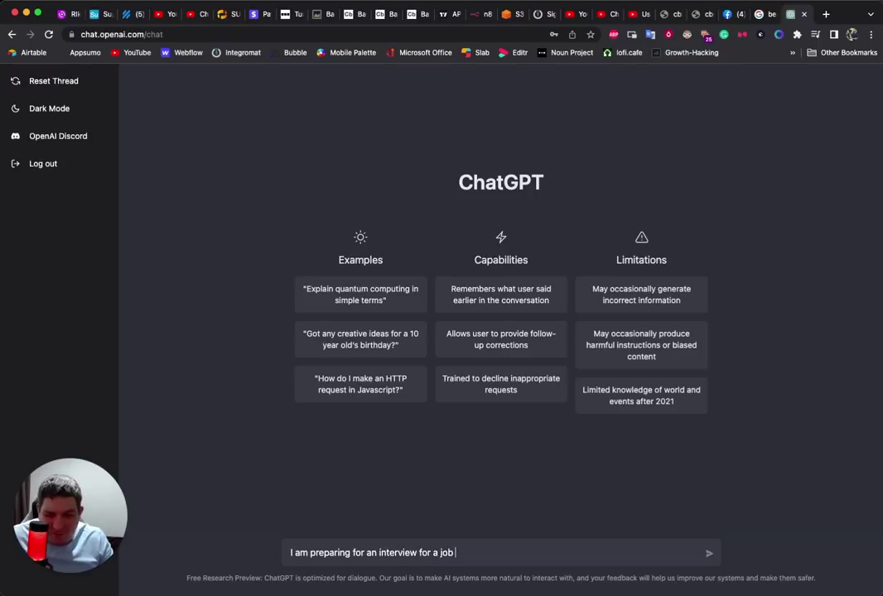
pyautogui.write('at a sales')
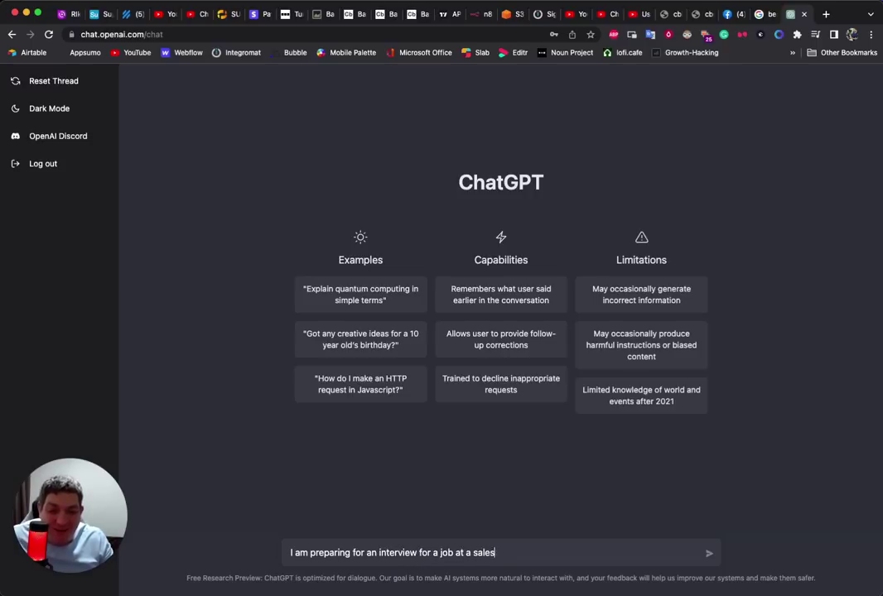
pyautogui.press('BackSpace')
pyautogui.press('BackSpace')
pyautogui.press('BackSpace')
pyautogui.press('BackSpace')
pyautogui.write('tock t')
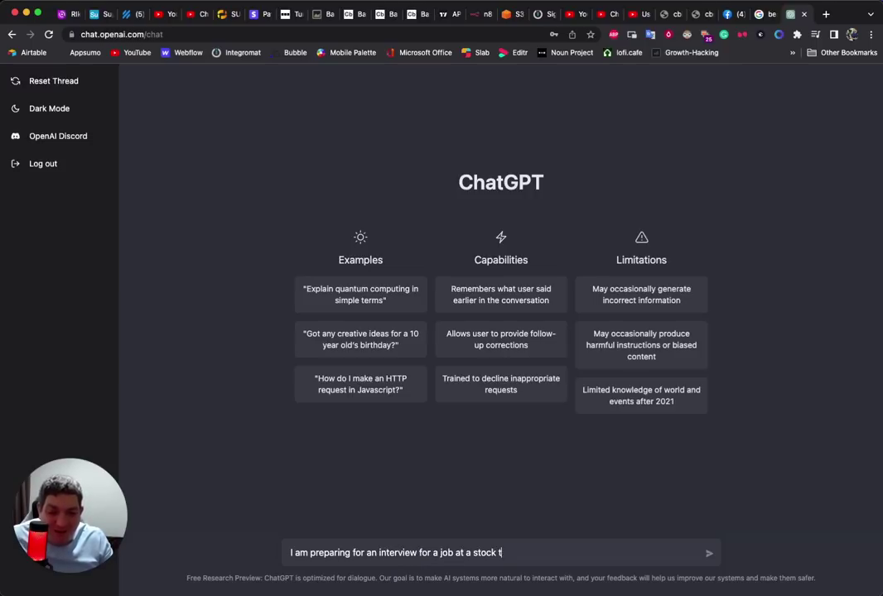
pyautogui.write('rading firm. Can')
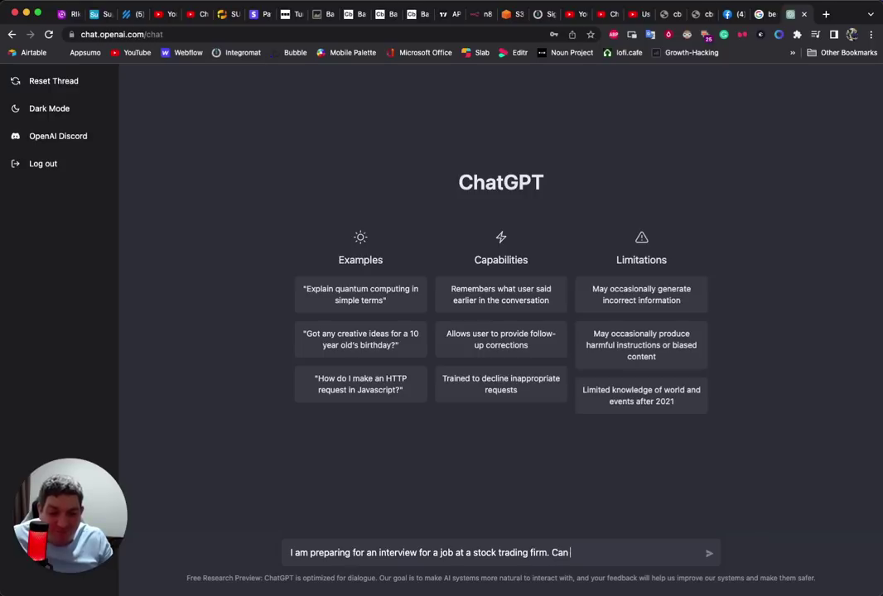
pyautogui.write(' you help me')
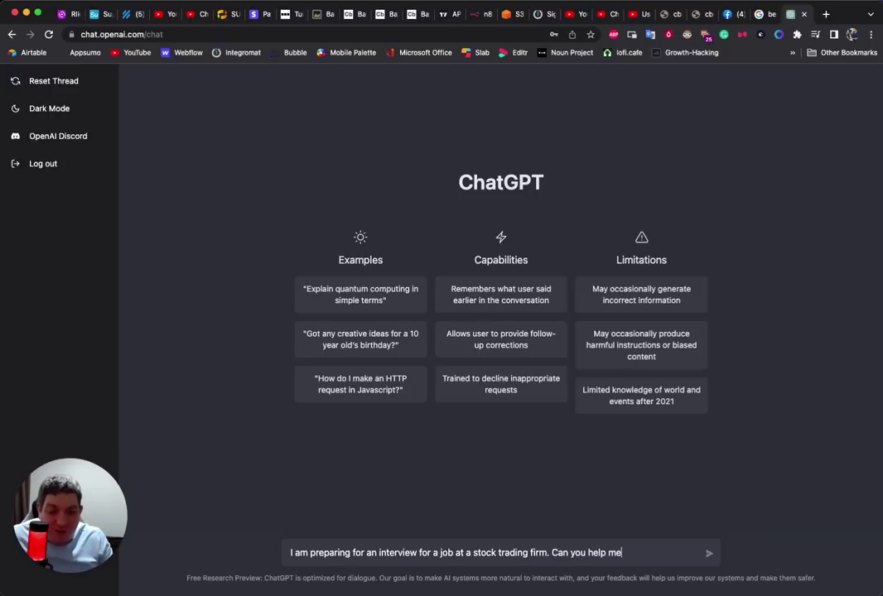
pyautogui.write(' prepare with spec')
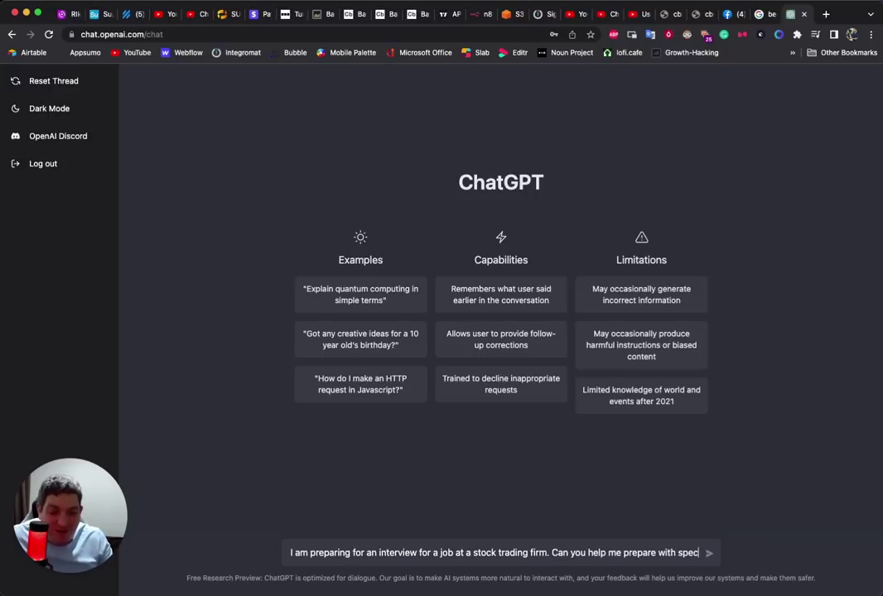
pyautogui.write('ific questions')
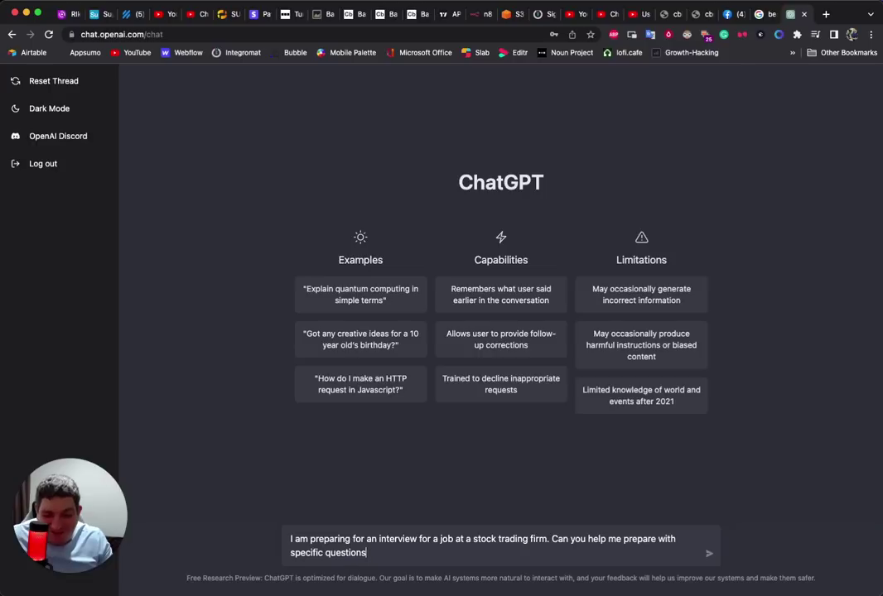
pyautogui.write("? Don't go ")
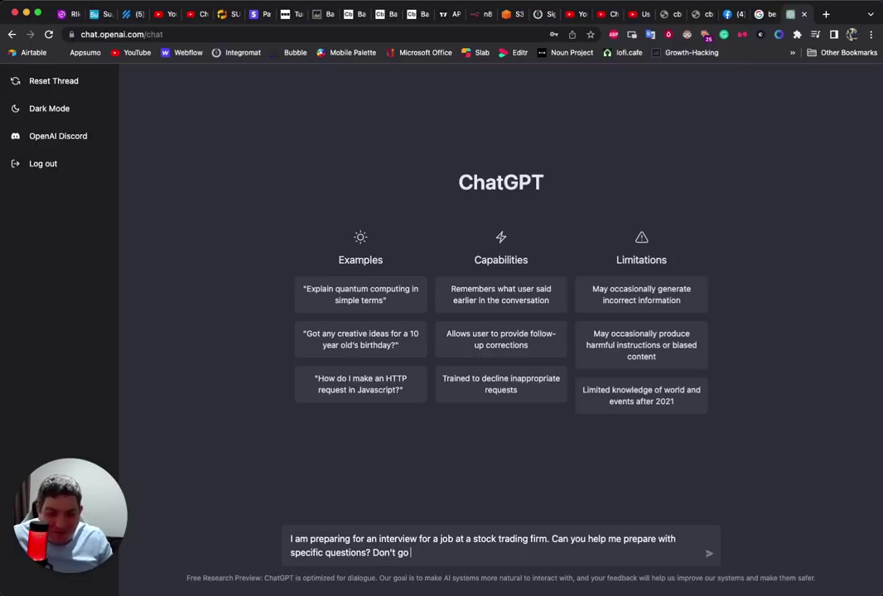
pyautogui.write('easy on me now ;-)')
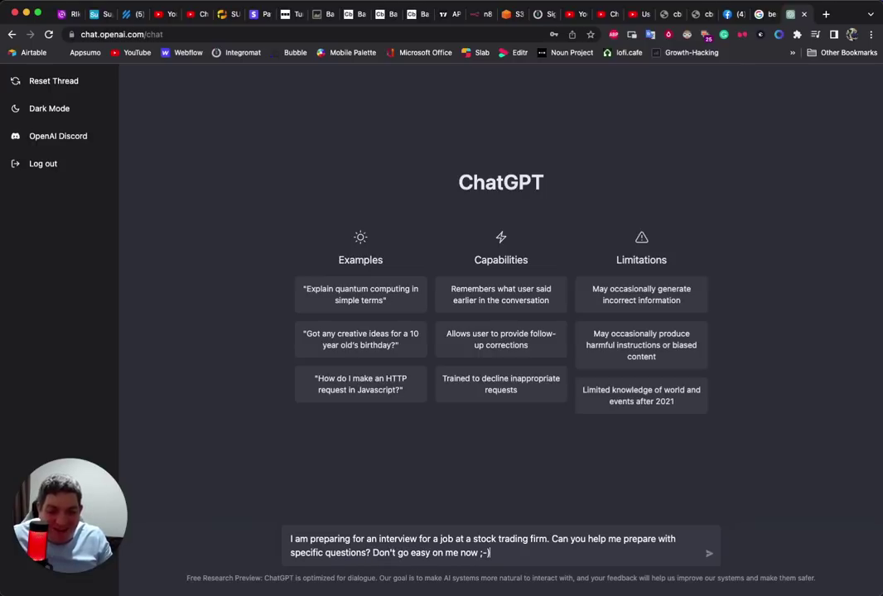
pyautogui.press('Return')
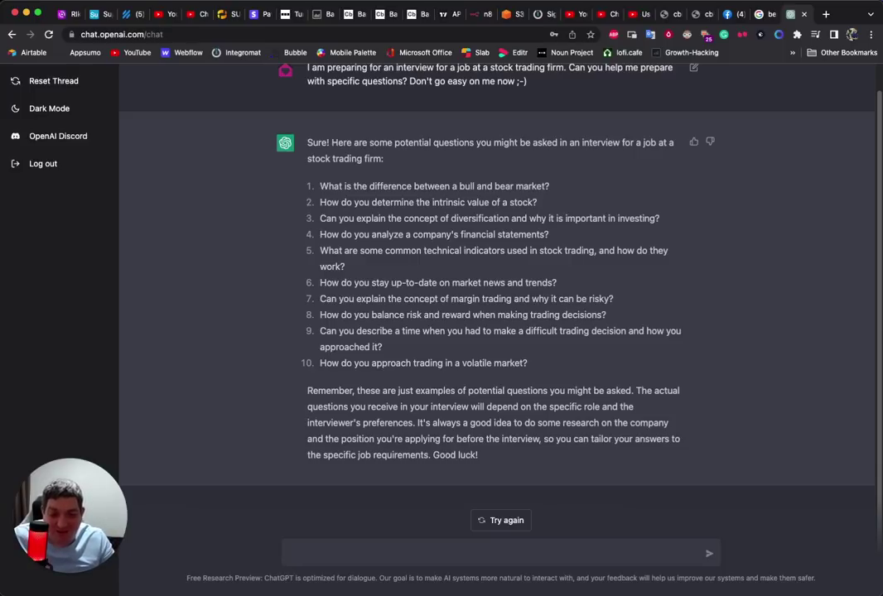
# Ask ChatGPT to pose interview questions and give feedback on your answers
pyautogui.write('Great, can you')
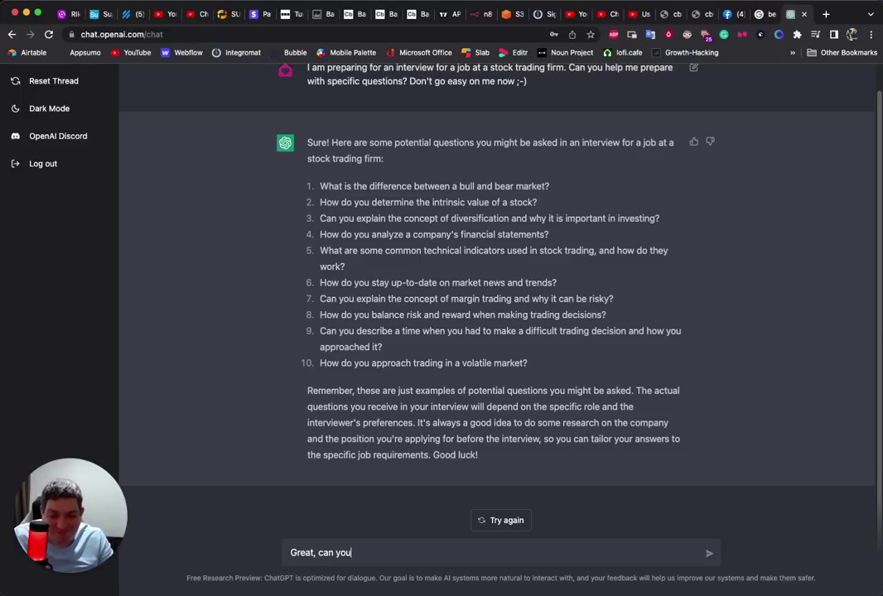
pyautogui.write(' help me practic')
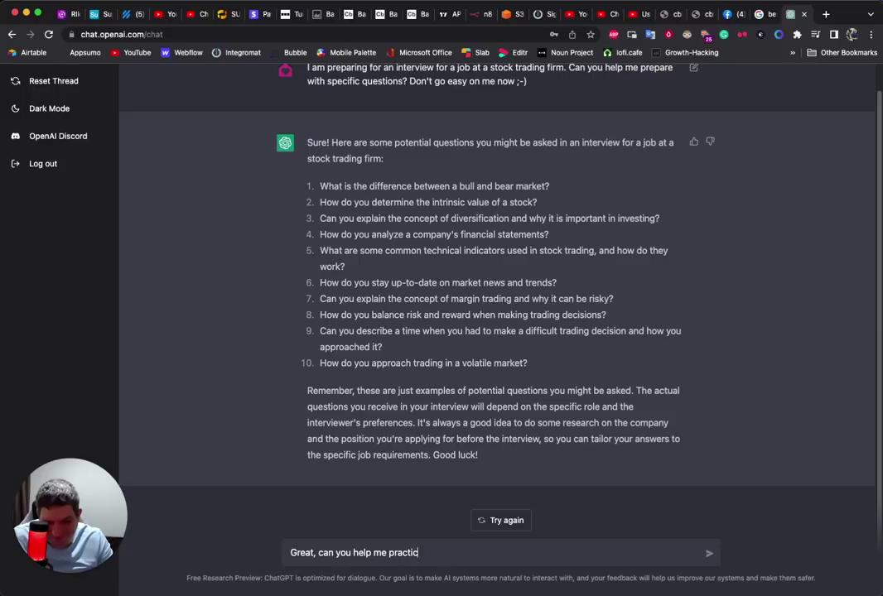
pyautogui.write('e? If you ask')
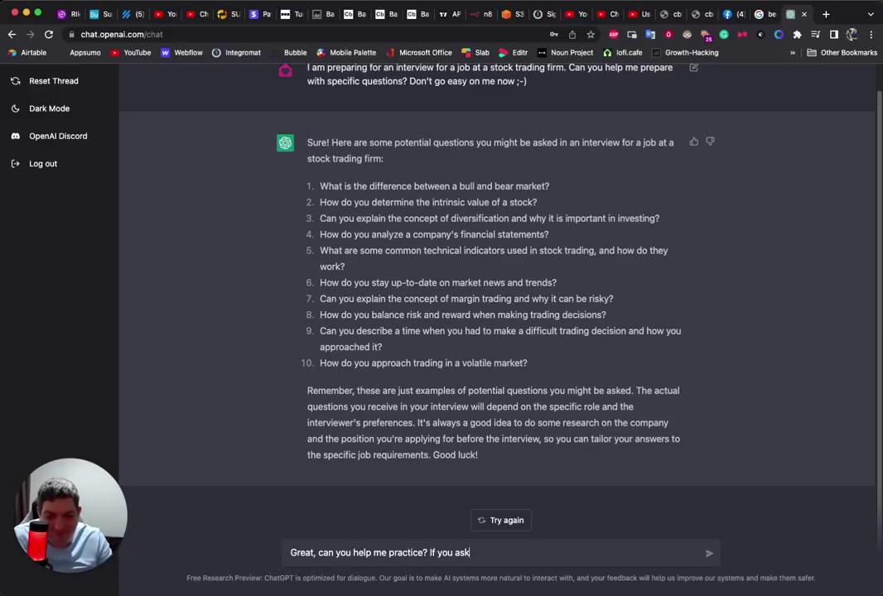
pyautogui.write(' me a question, ')
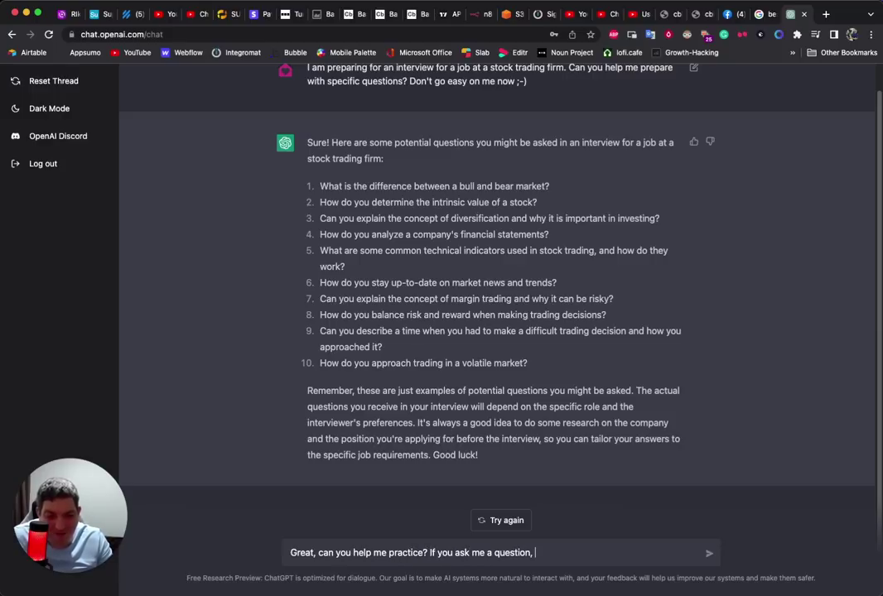
pyautogui.write('I will answer and ')
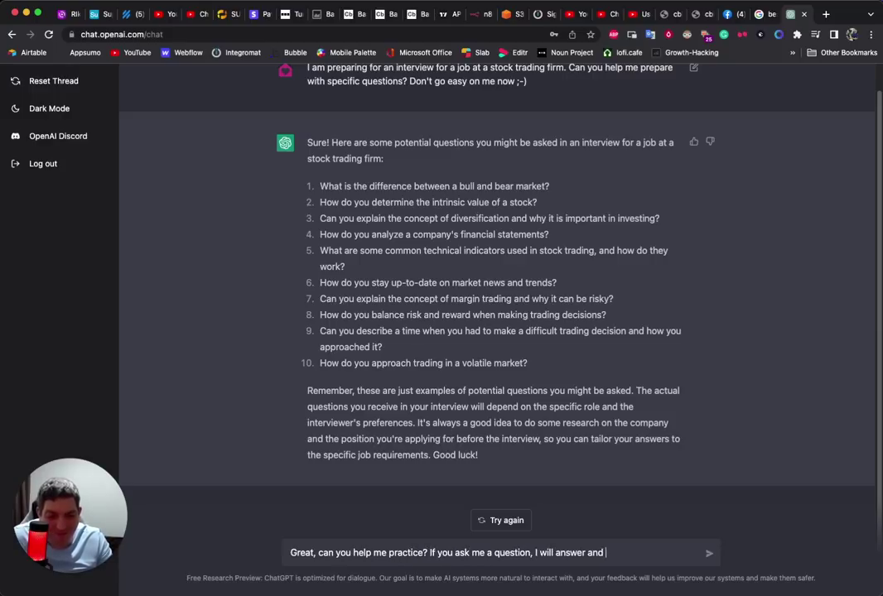
pyautogui.write('you can give me some')
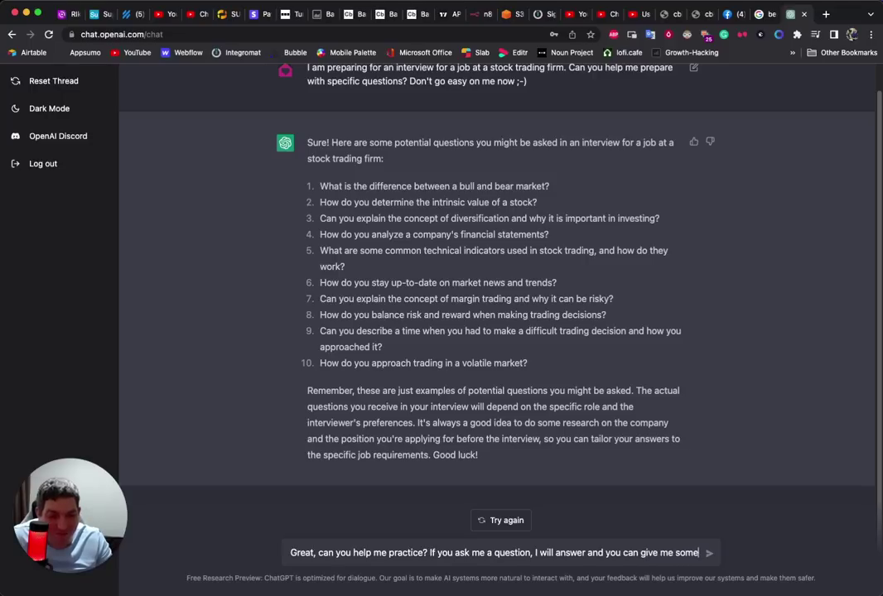
pyautogui.write(' feedback.')
pyautogui.press('Return')
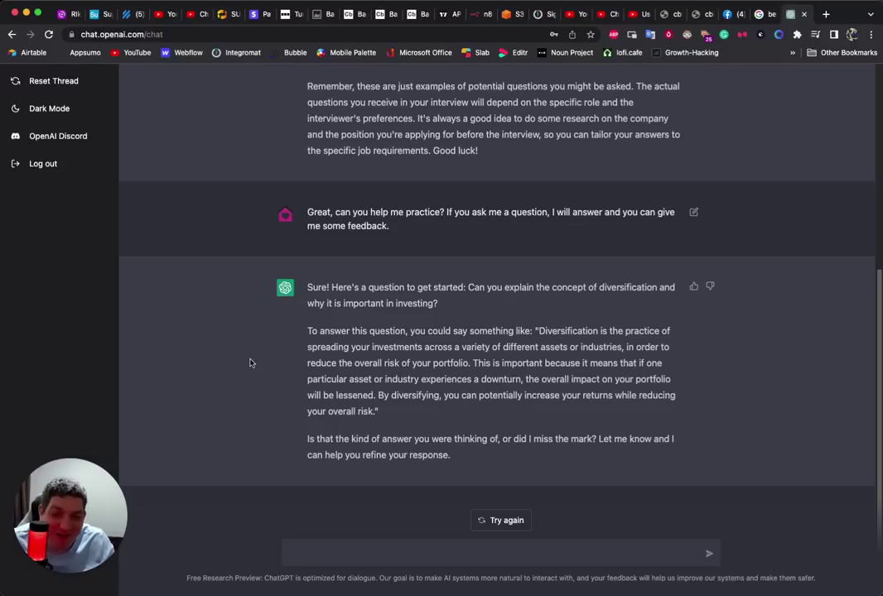
# Reset the thread and ask 'Hi there, I am struggling with my anxiety, are you able to help?'
pyautogui.click(62, 81)
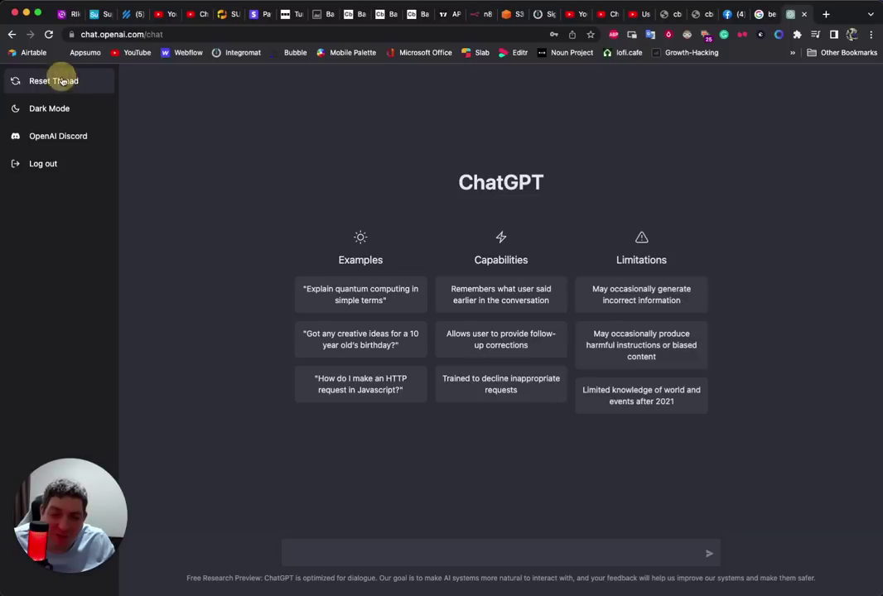
pyautogui.click(368, 554)
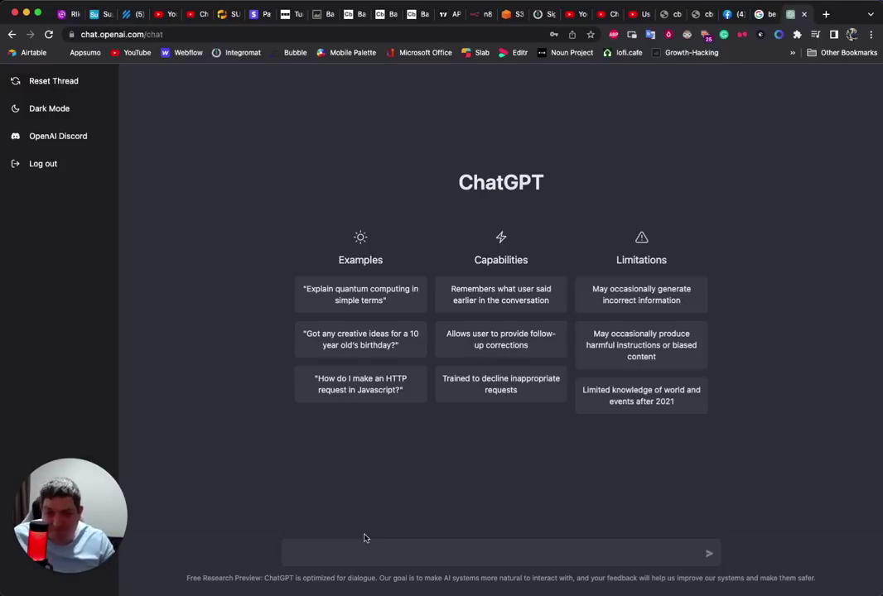
pyautogui.write('Hi ther')
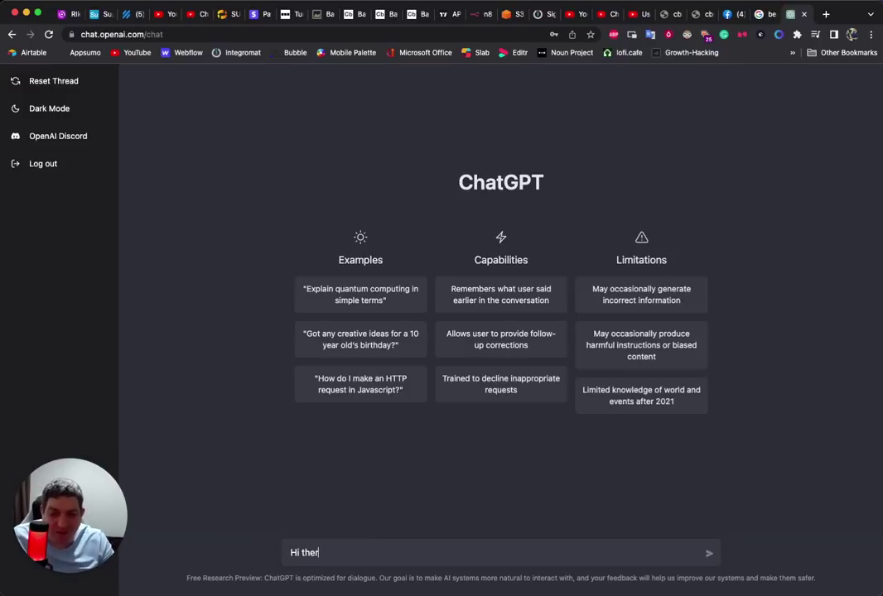
pyautogui.write('e, I am struggling with my me')
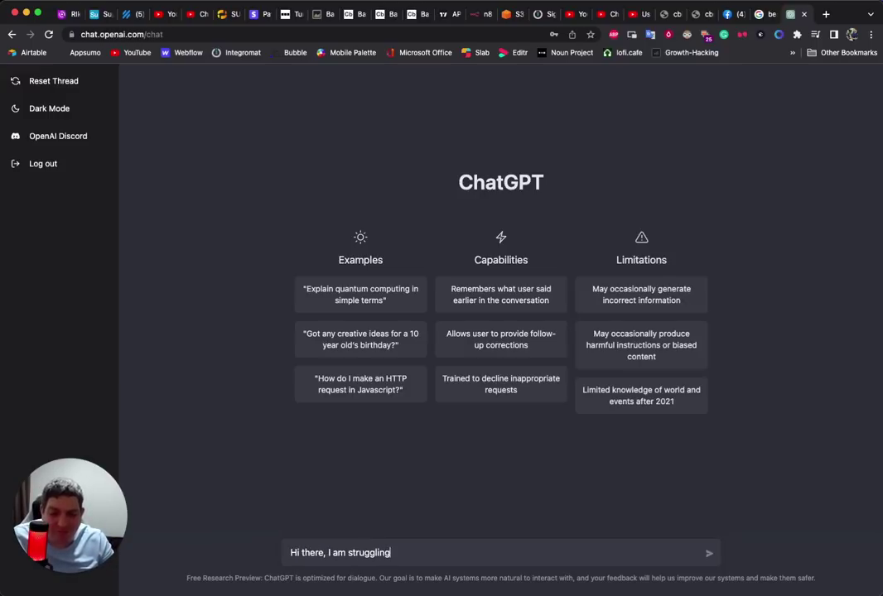
pyautogui.press('BackSpace')
pyautogui.press('BackSpace')
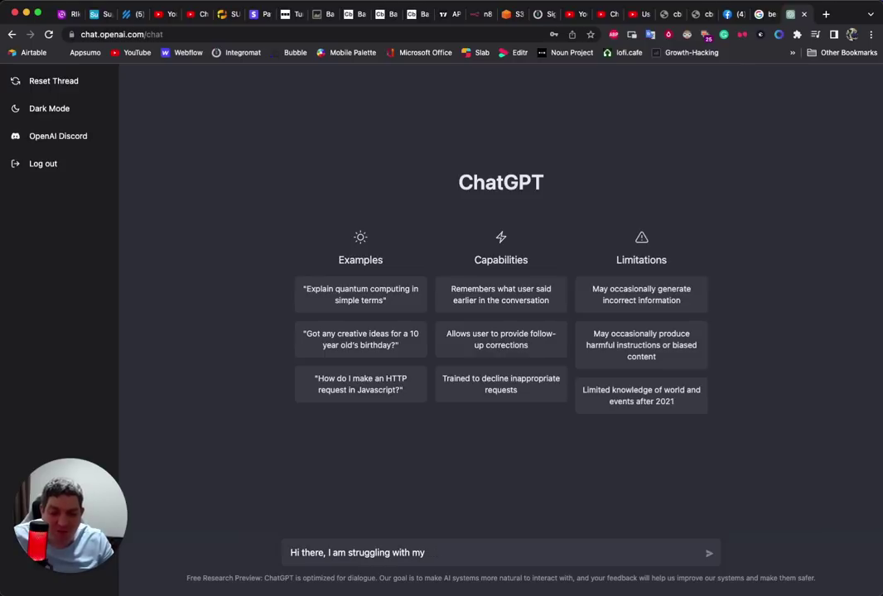
pyautogui.write('anxiety, a')
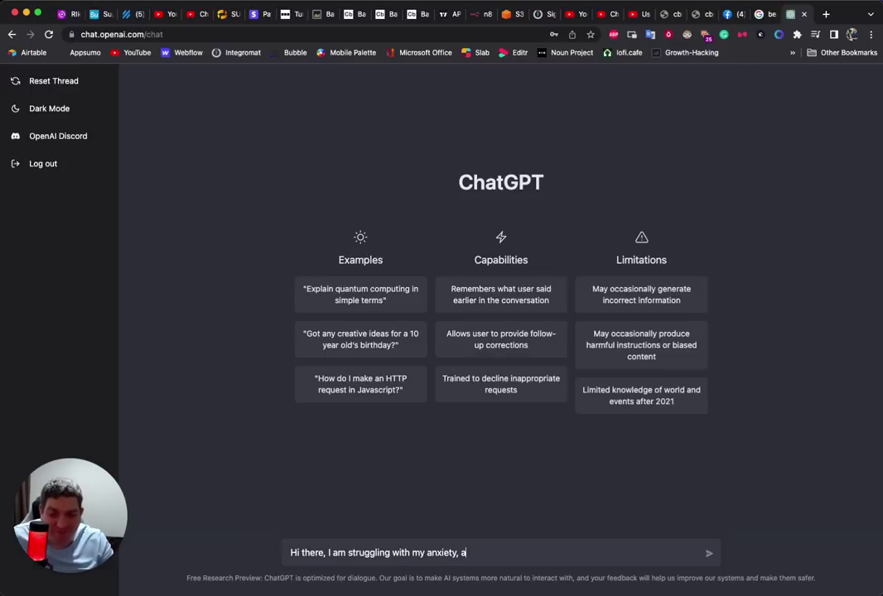
pyautogui.write('re you able to help')
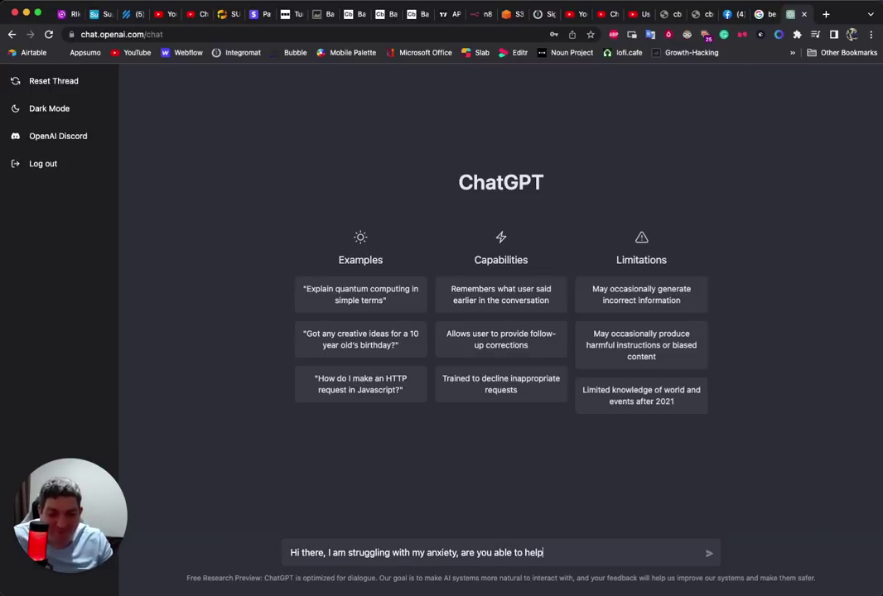
pyautogui.write('?')
pyautogui.press('Return')
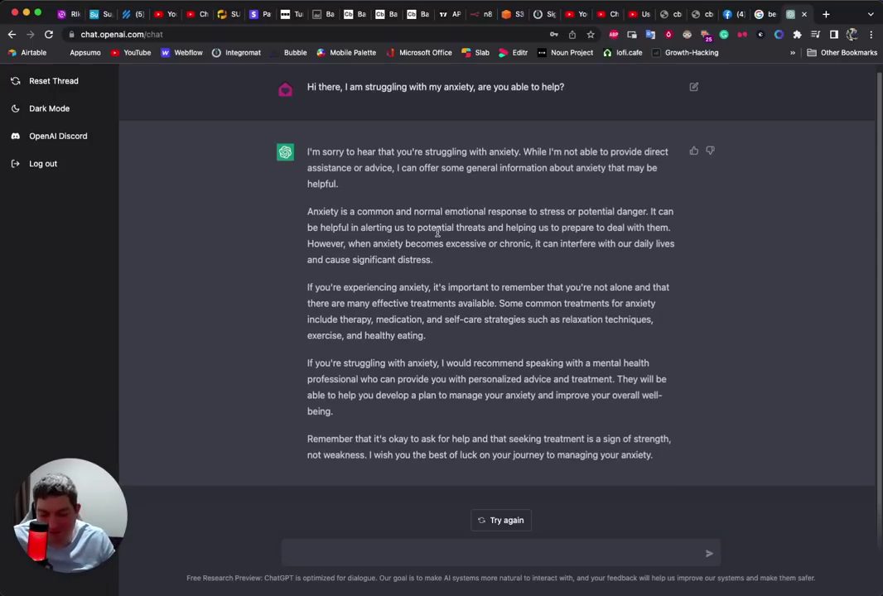
# Explain that a panic attack comes on every time you go out of the house
pyautogui.write('Every time I ')
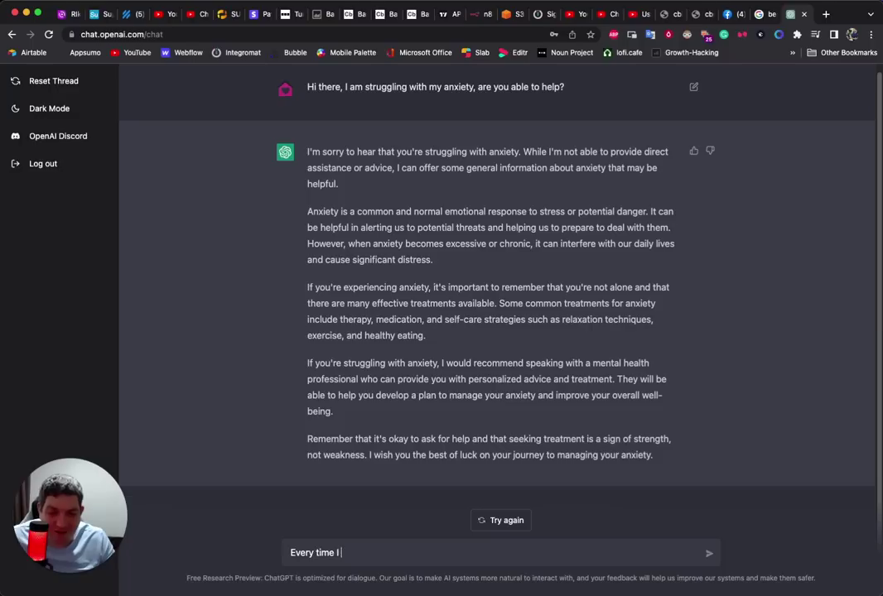
pyautogui.write('go out the ho')
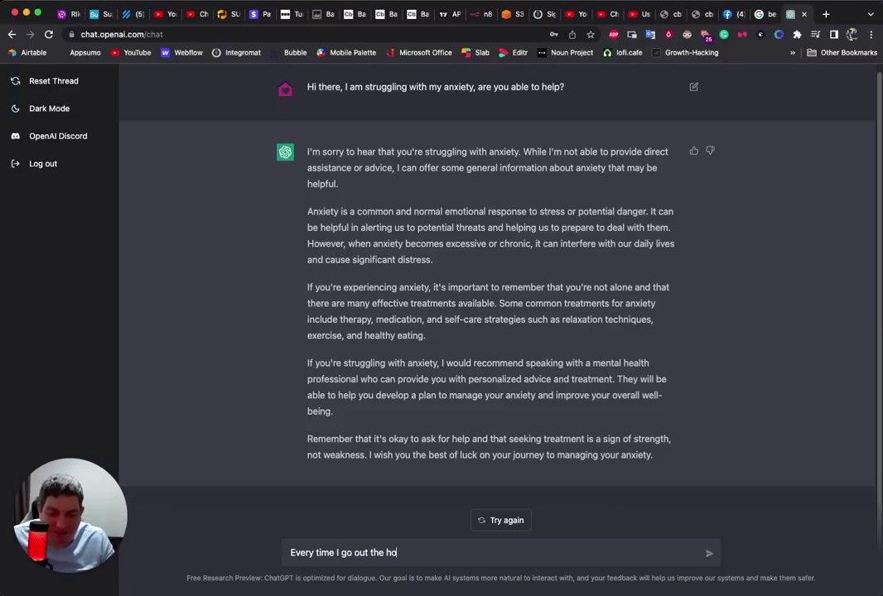
pyautogui.write('use, I feel tha')
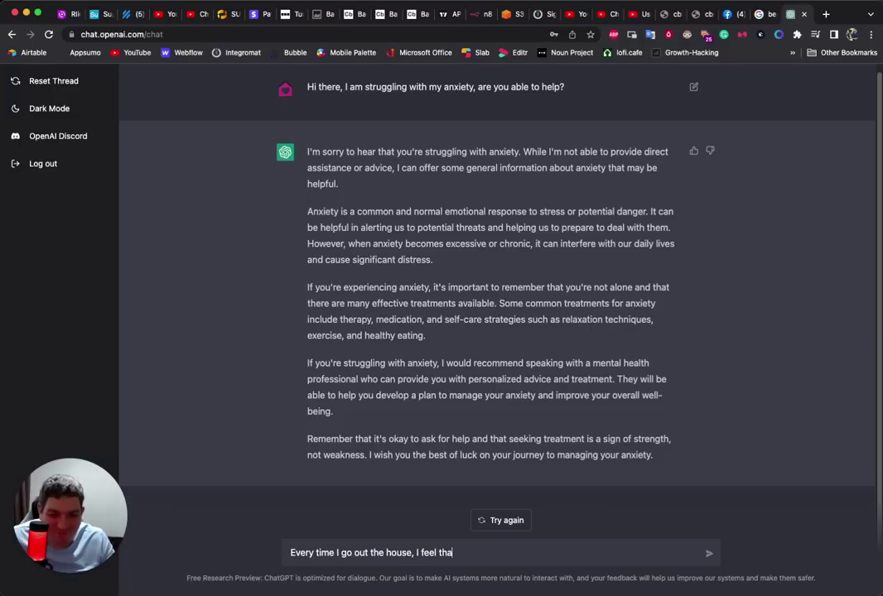
pyautogui.press('BackSpace')
pyautogui.write('at a panic')
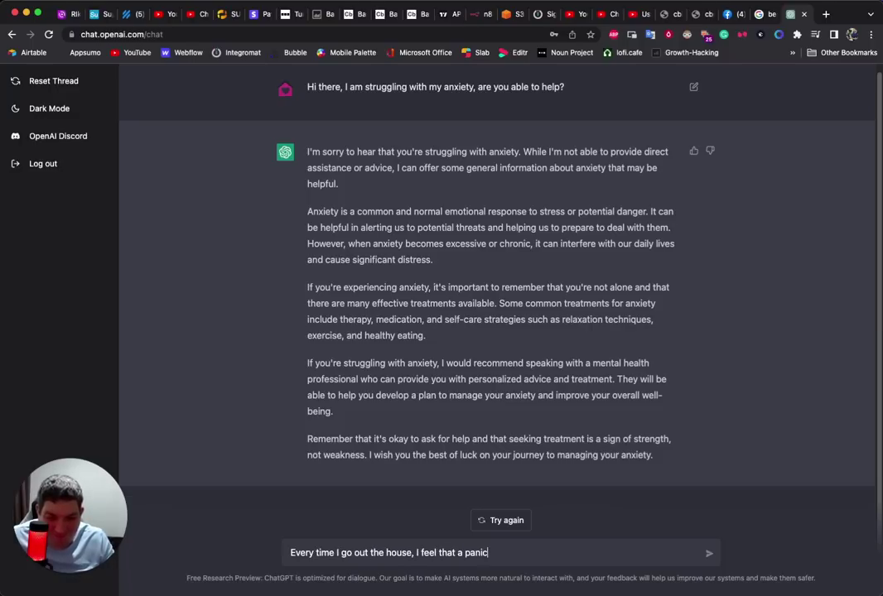
pyautogui.write(' attack is')
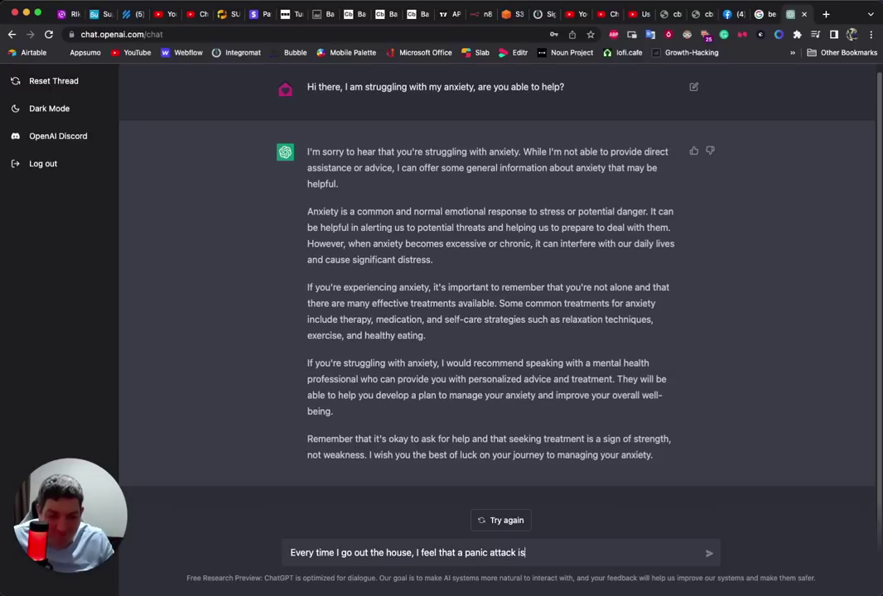
pyautogui.write(' coming on :-(')
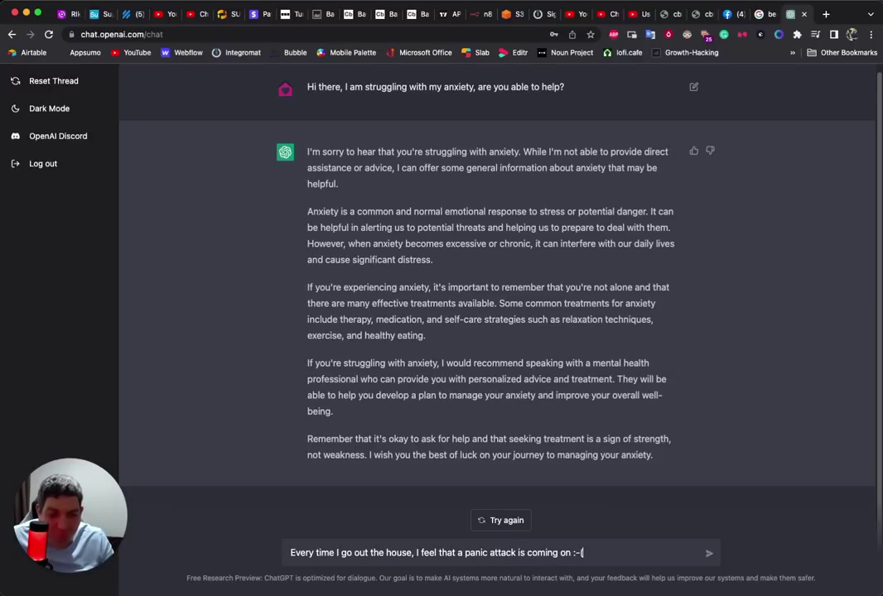
pyautogui.press('Return')
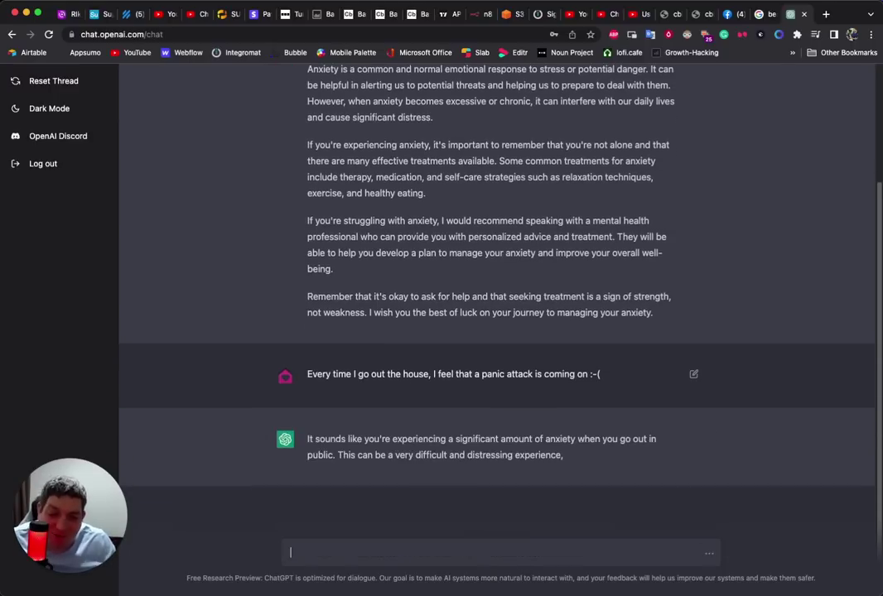